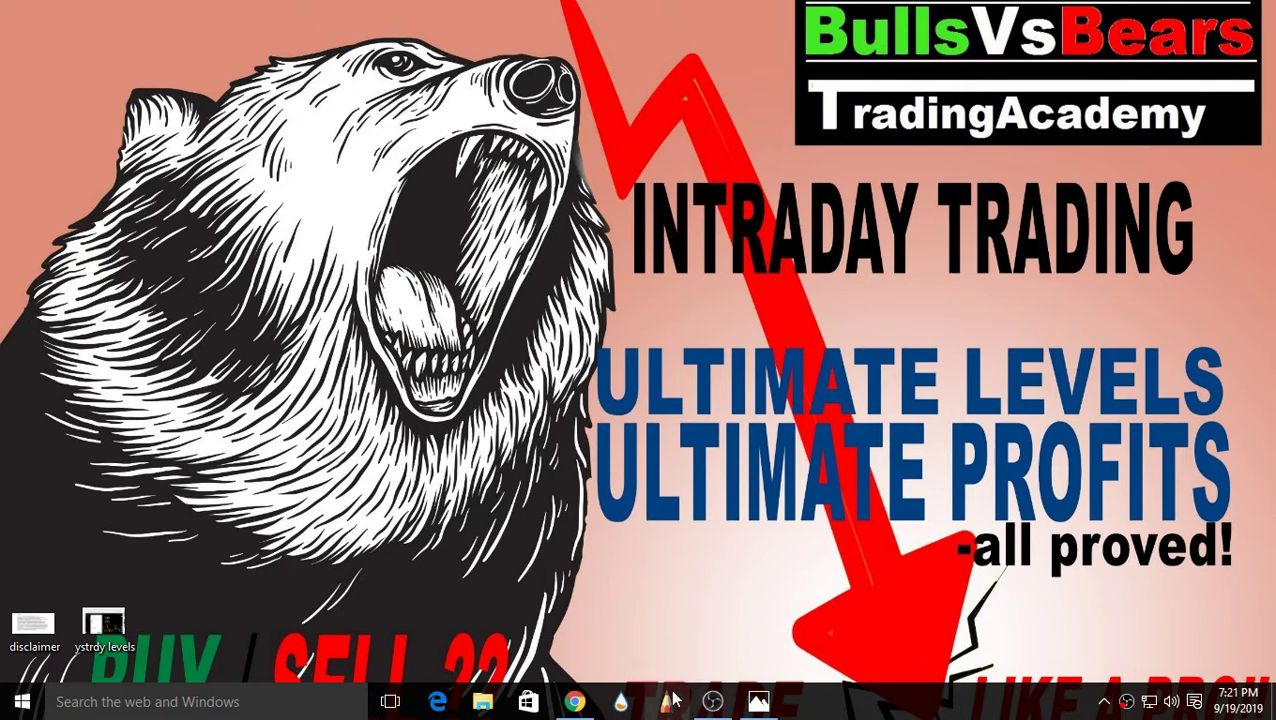
- View the disclaimer image, close it, and bring up the ystrdy levels image
{"action": "double_click", "coordinate": [25, 622]}
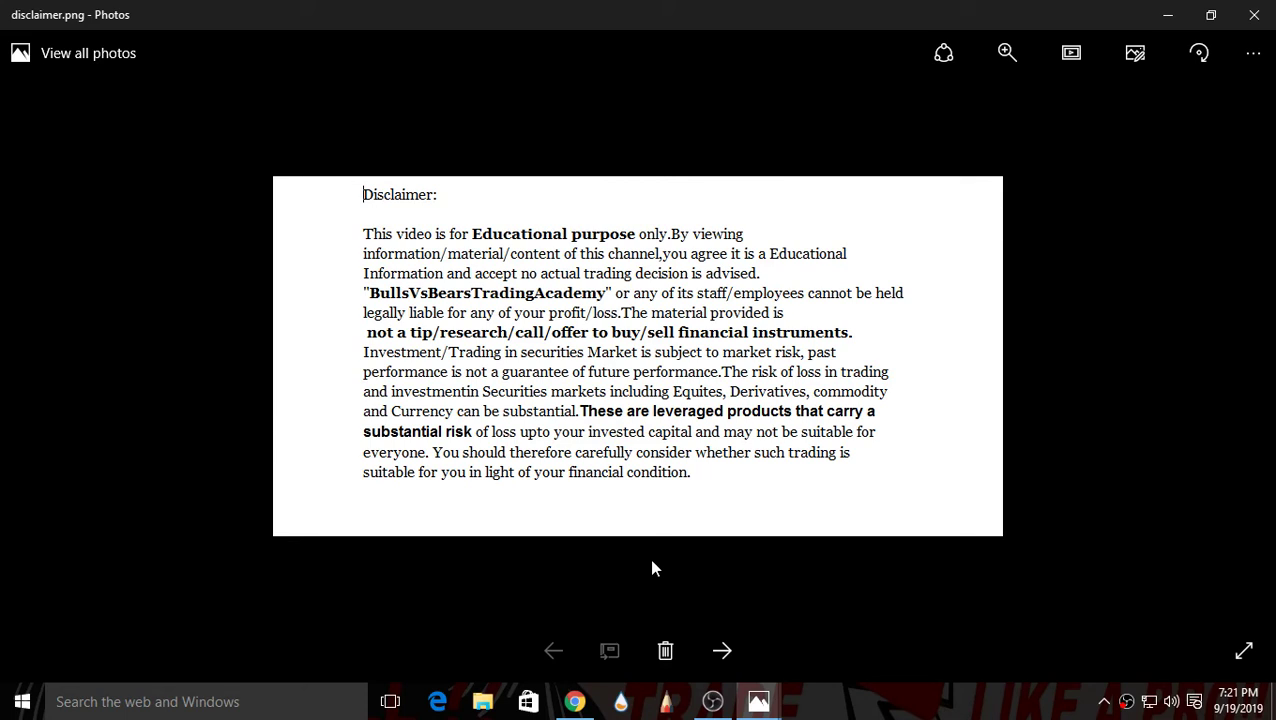
{"action": "left_click", "coordinate": [1265, 12]}
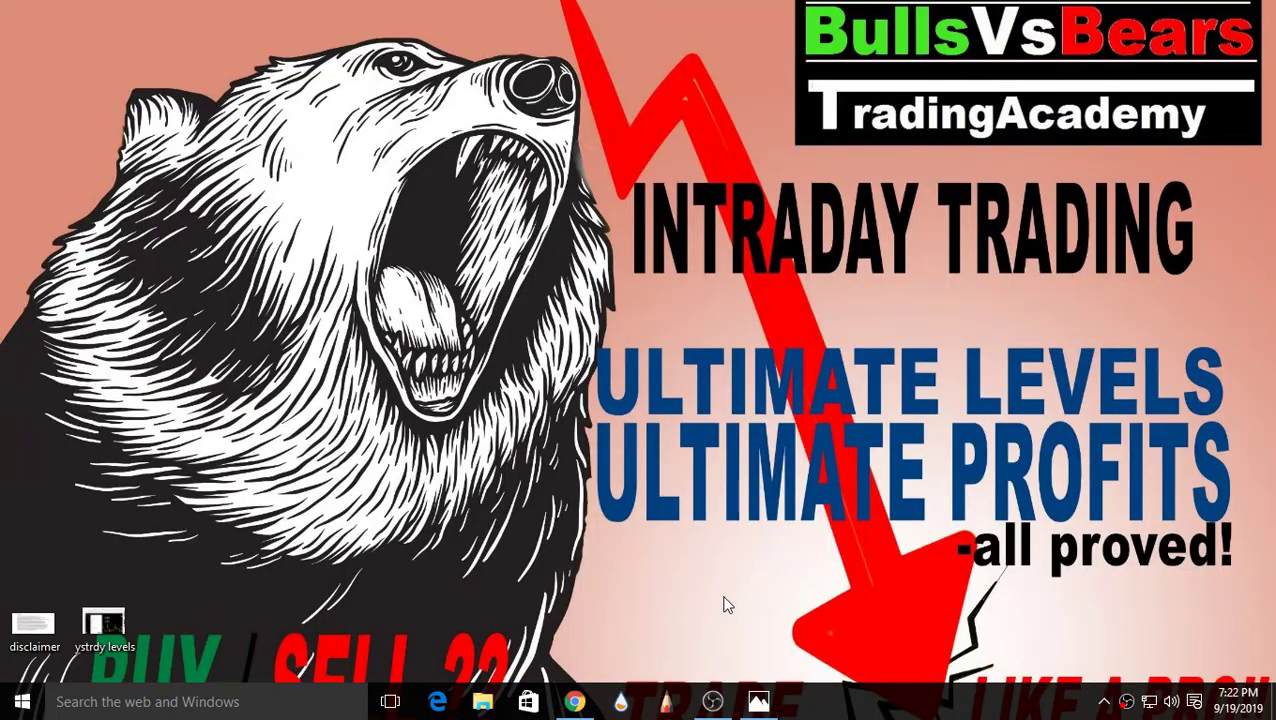
{"action": "left_click", "coordinate": [761, 706]}
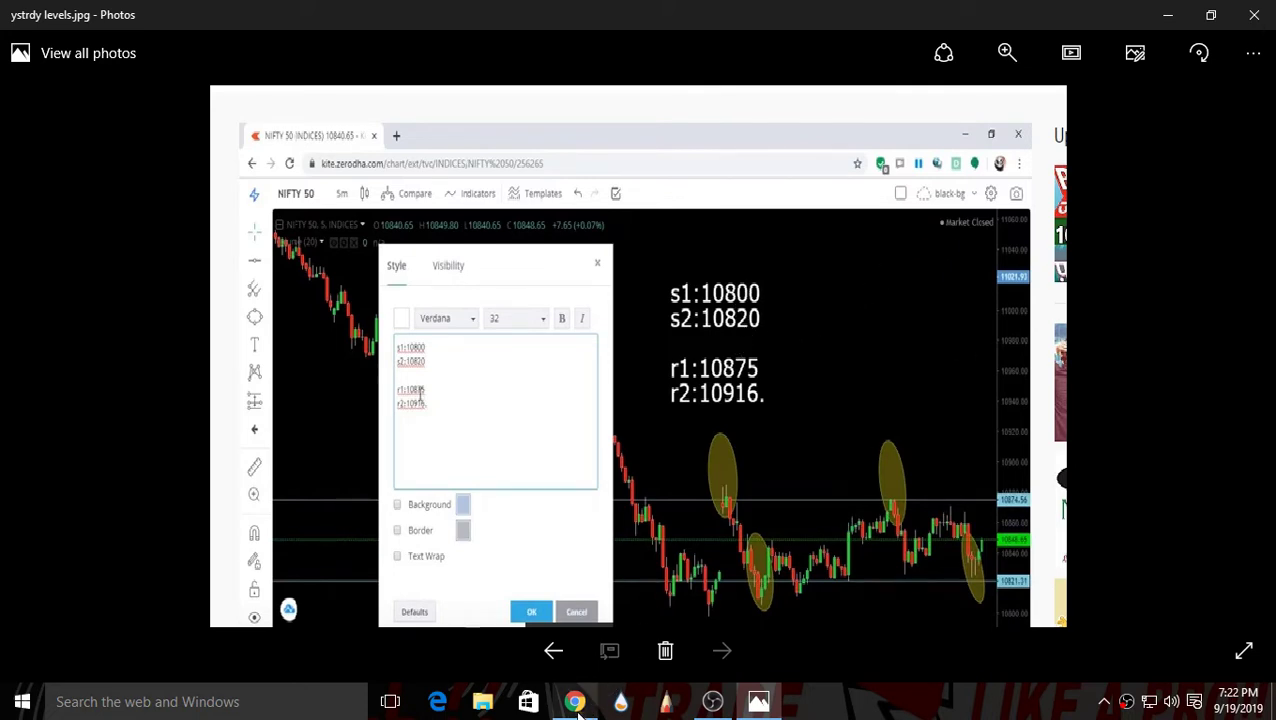
- Switch to the NIFTY 50 Kite chart in Chrome and delete the "100*75=7500" text from it
{"action": "mouse_move", "coordinate": [576, 706]}
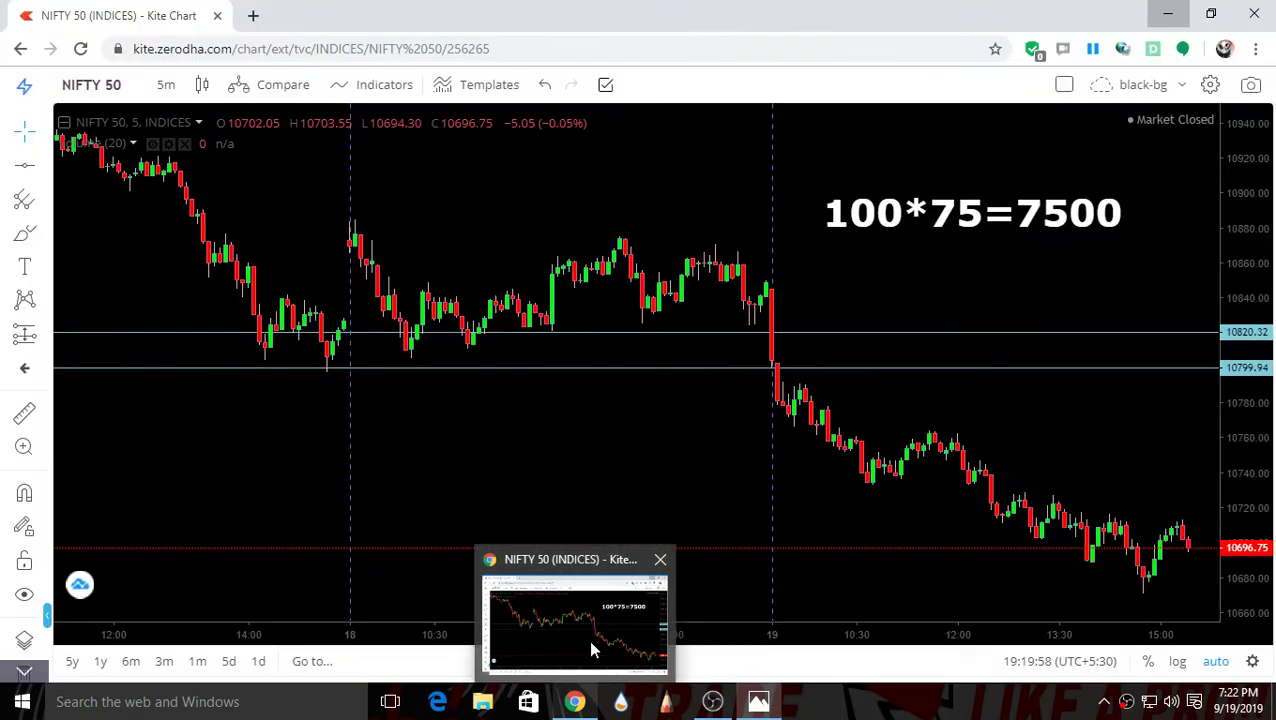
{"action": "left_click", "coordinate": [591, 651]}
{"action": "left_click", "coordinate": [928, 228]}
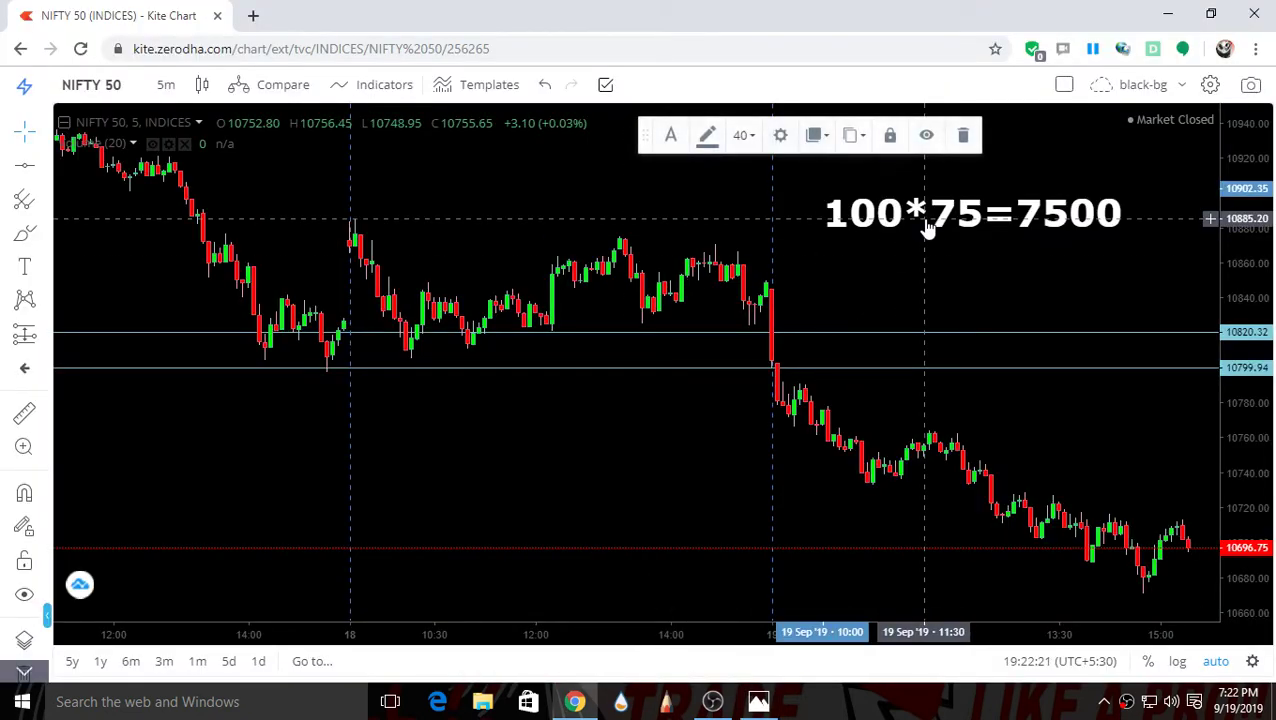
{"action": "left_click", "coordinate": [963, 135]}
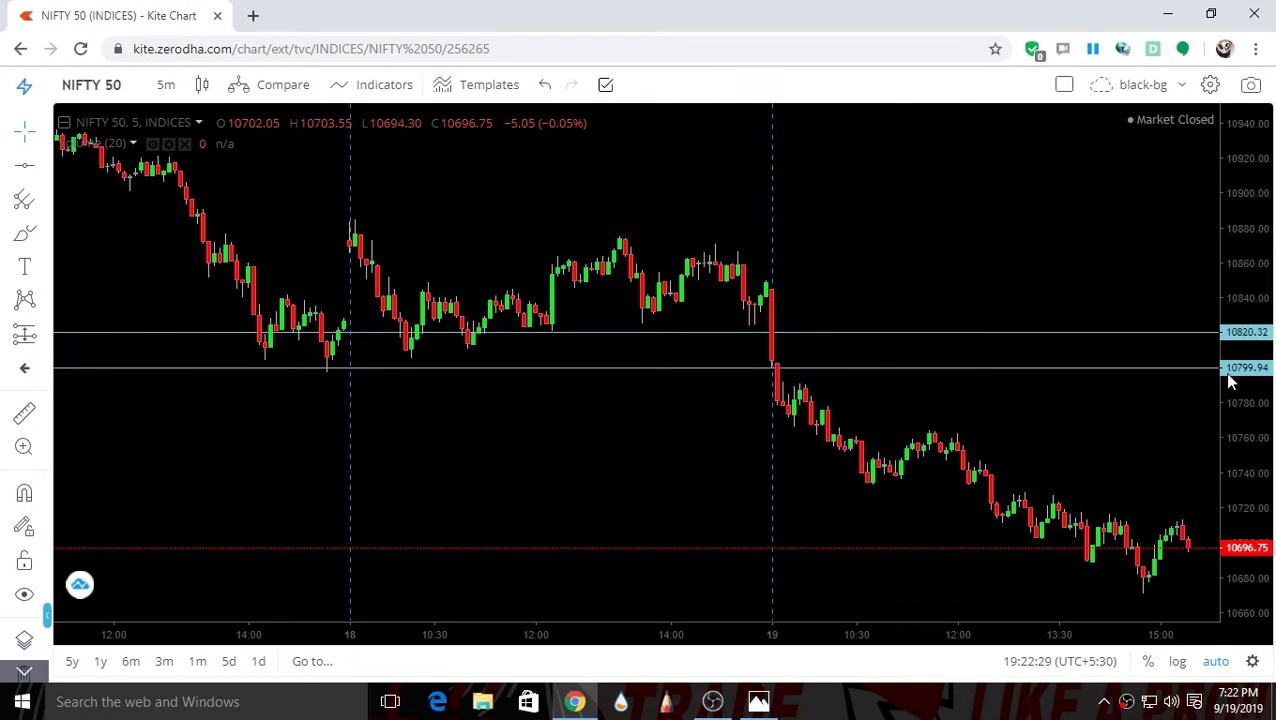
- Try to circle the 19 Sep price decline with a freehand Brush loop, and delete the loop
{"action": "left_click", "coordinate": [1085, 368]}
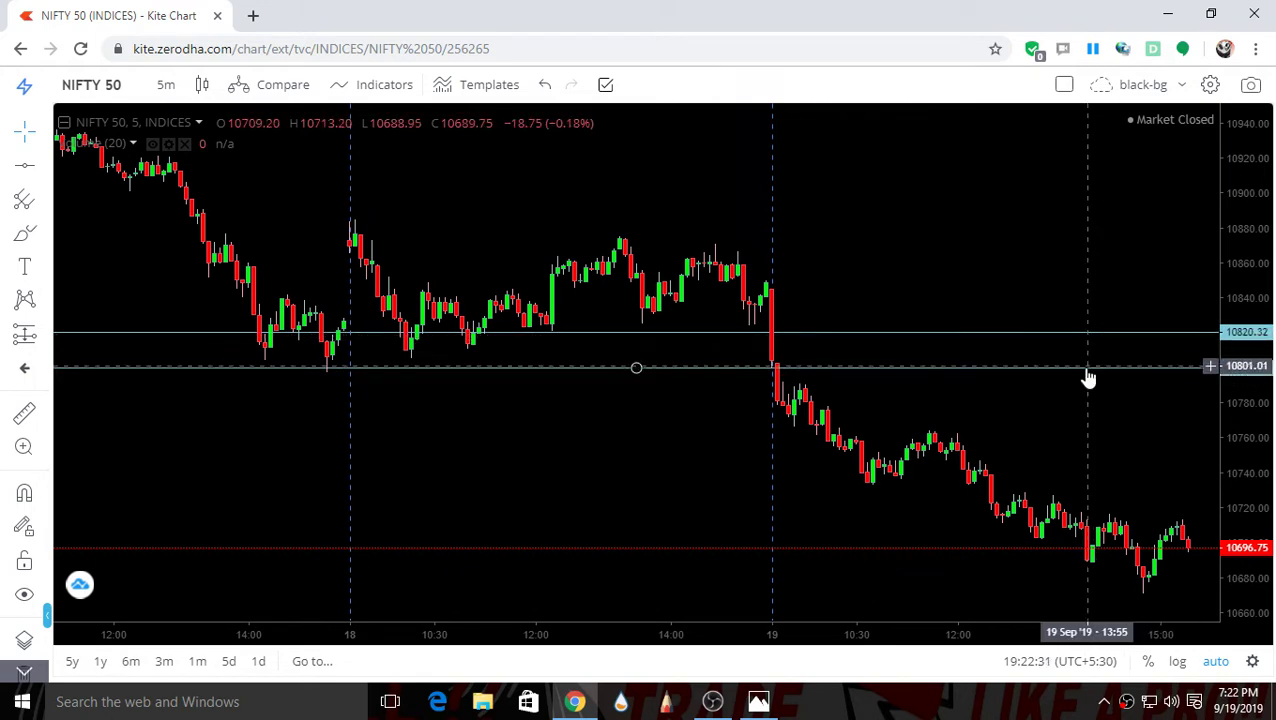
{"action": "left_click", "coordinate": [1100, 334]}
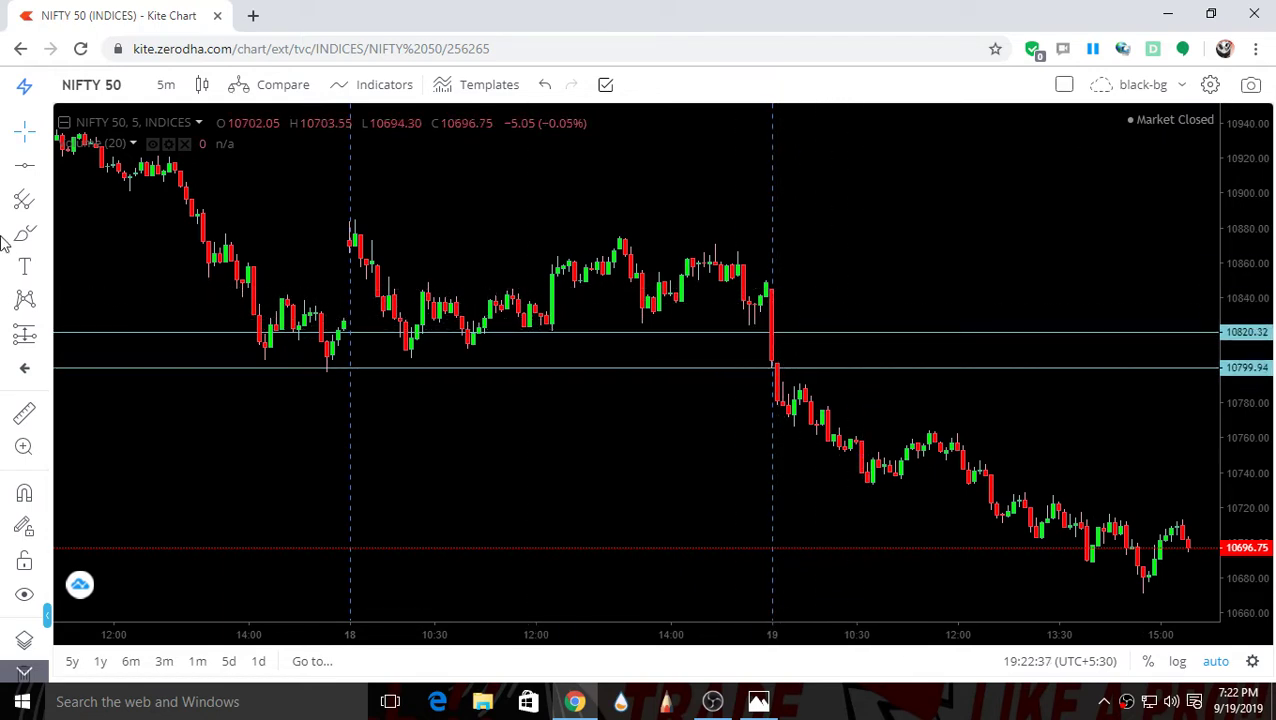
{"action": "left_click", "coordinate": [48, 240]}
{"action": "left_click", "coordinate": [106, 234]}
{"action": "left_click_drag", "start_coordinate": [803, 275], "coordinate": [1035, 410]}
{"action": "mouse_move", "coordinate": [1113, 470]}
{"action": "left_mouse_down"}
{"action": "mouse_move", "coordinate": [1182, 527]}
{"action": "mouse_move", "coordinate": [1150, 585]}
{"action": "mouse_move", "coordinate": [712, 461]}
{"action": "mouse_move", "coordinate": [727, 253]}
{"action": "mouse_move", "coordinate": [815, 276]}
{"action": "left_mouse_up"}
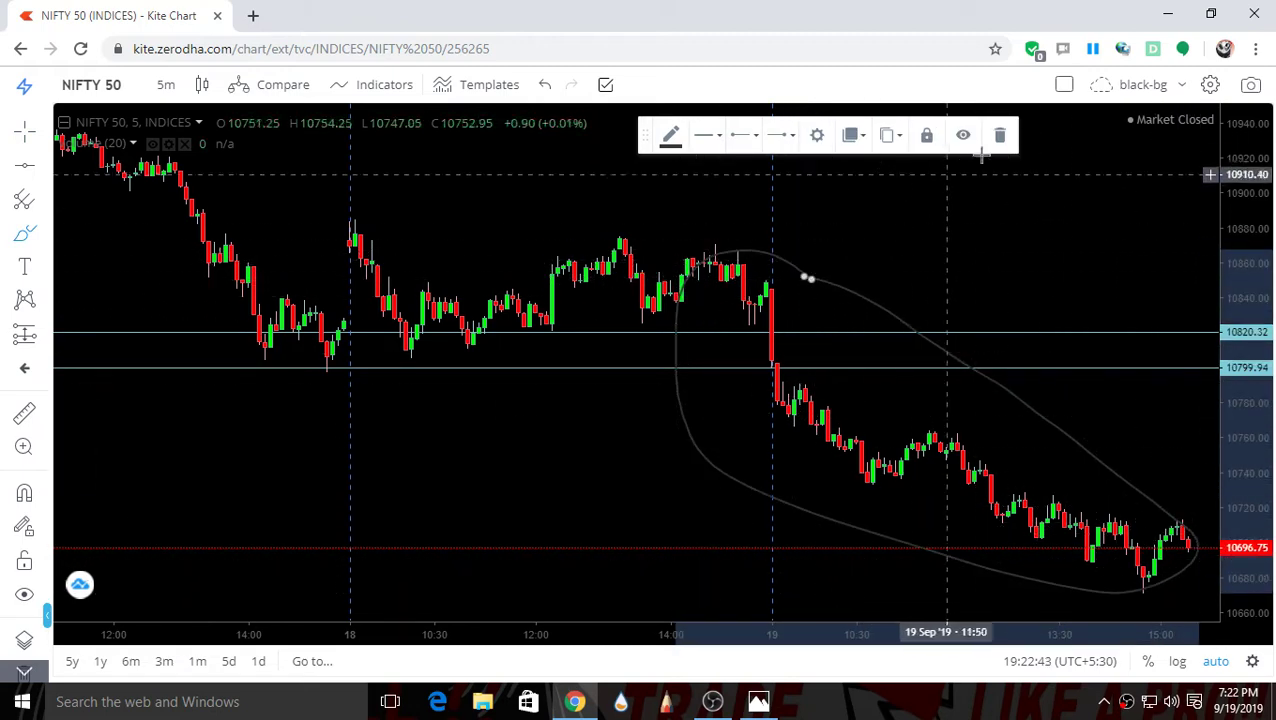
{"action": "key", "text": "Delete"}
- Redraw the Brush loop tightly around the 19 Sep candles from the open to the close, and remove it
{"action": "left_click", "coordinate": [40, 234]}
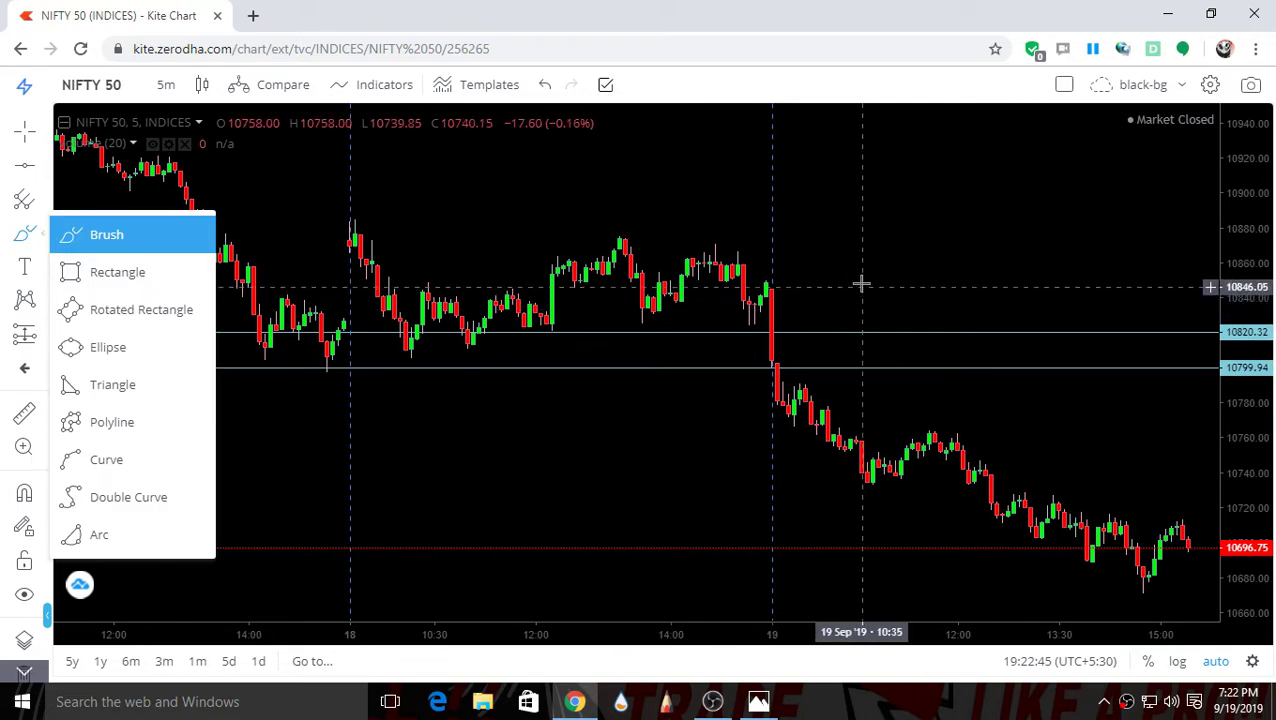
{"action": "mouse_move", "coordinate": [771, 287]}
{"action": "left_mouse_down"}
{"action": "mouse_move", "coordinate": [1168, 501]}
{"action": "mouse_move", "coordinate": [1195, 530]}
{"action": "mouse_move", "coordinate": [1192, 565]}
{"action": "mouse_move", "coordinate": [1134, 592]}
{"action": "mouse_move", "coordinate": [943, 535]}
{"action": "mouse_move", "coordinate": [788, 455]}
{"action": "mouse_move", "coordinate": [775, 291]}
{"action": "left_mouse_up"}
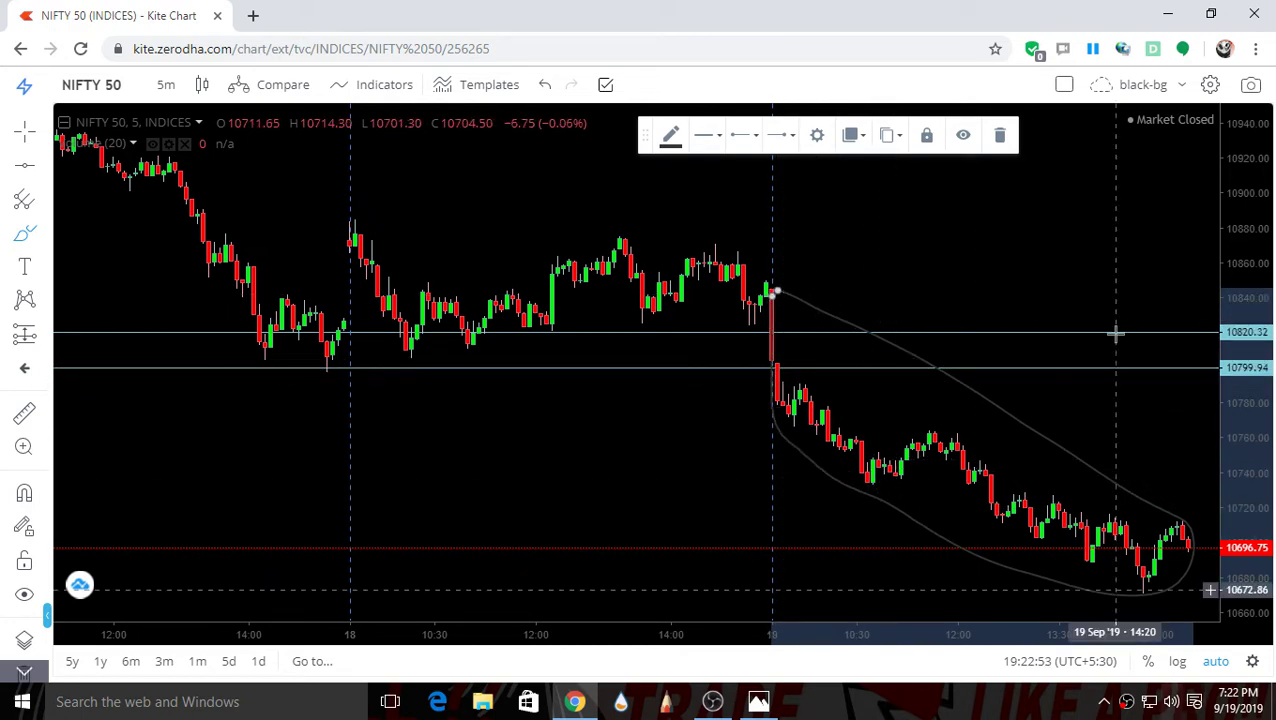
{"action": "left_click", "coordinate": [999, 142]}
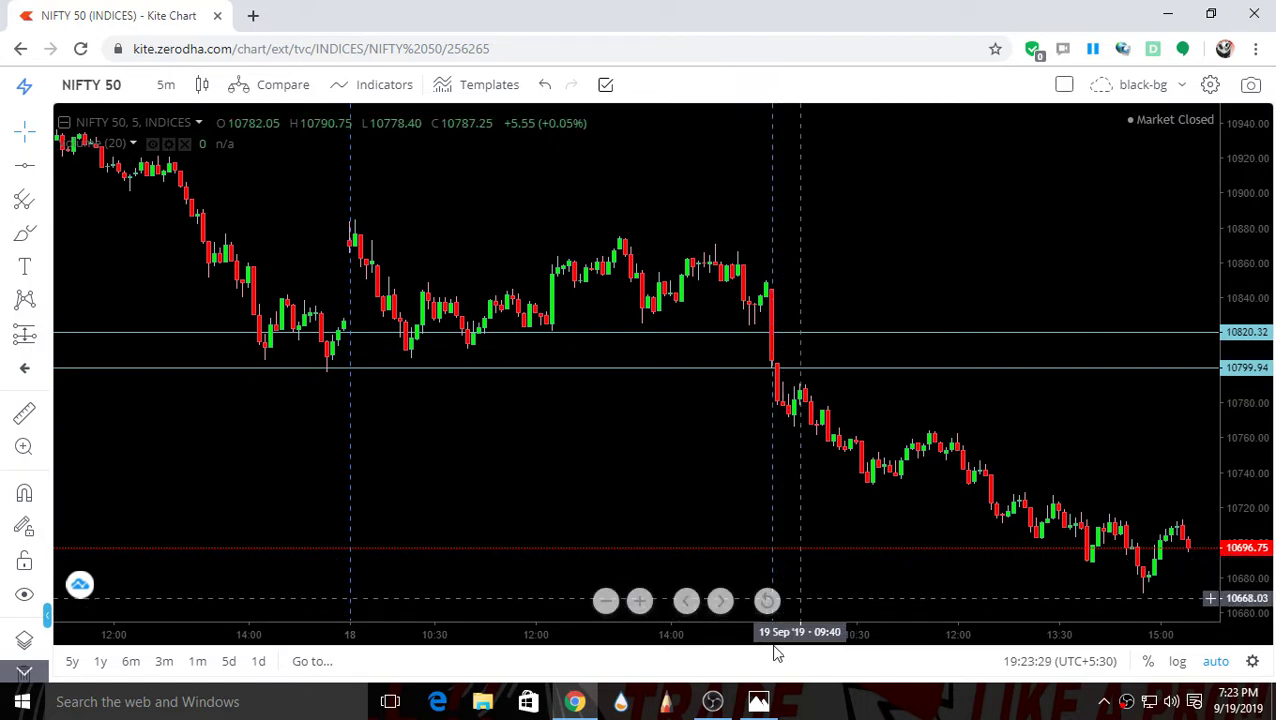
- Measure the 19 Sep price fall from just below the lower support line down to the day's low, and clear the measurement
{"action": "left_click", "coordinate": [779, 372]}
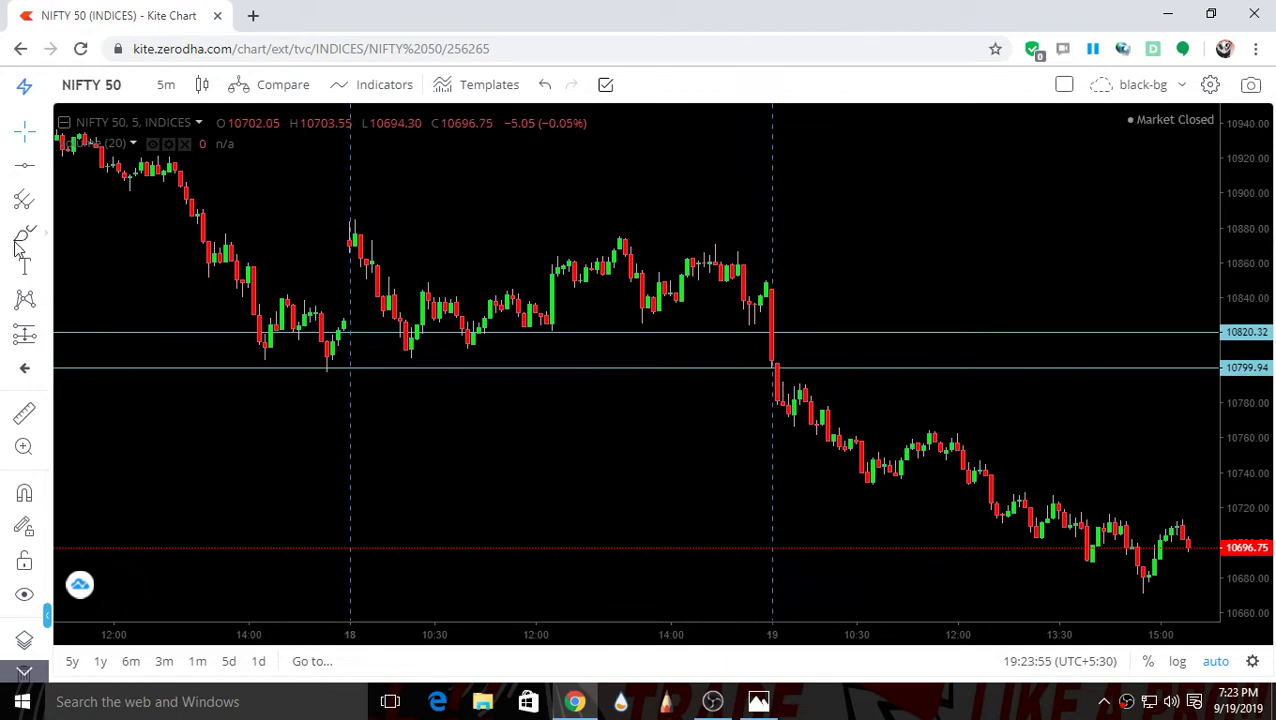
{"action": "left_click", "coordinate": [27, 418]}
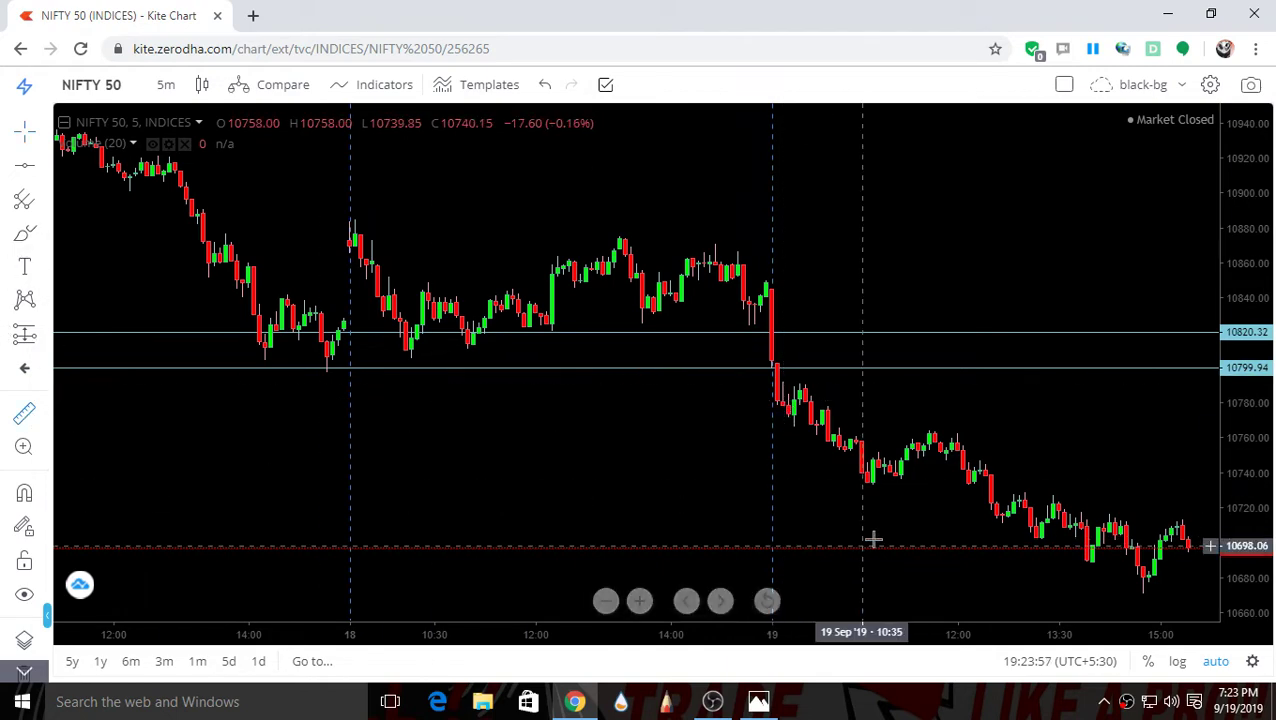
{"action": "left_click", "coordinate": [777, 404]}
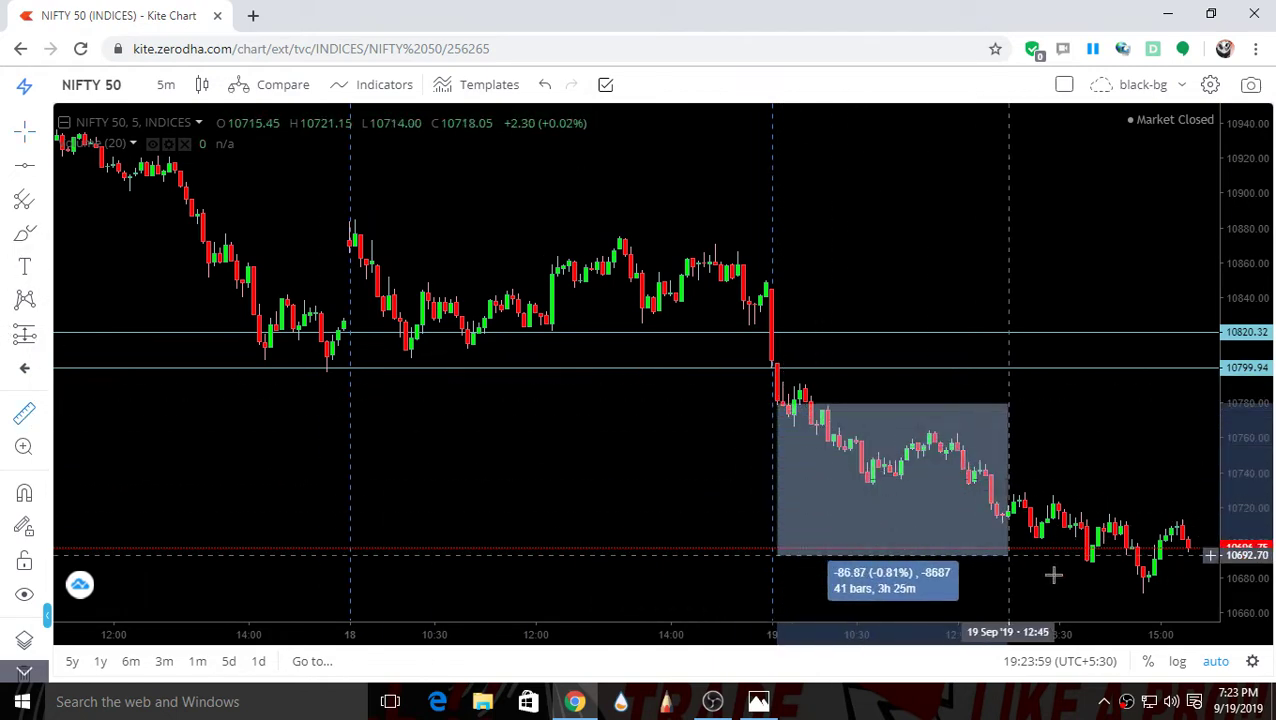
{"action": "left_click", "coordinate": [1148, 588]}
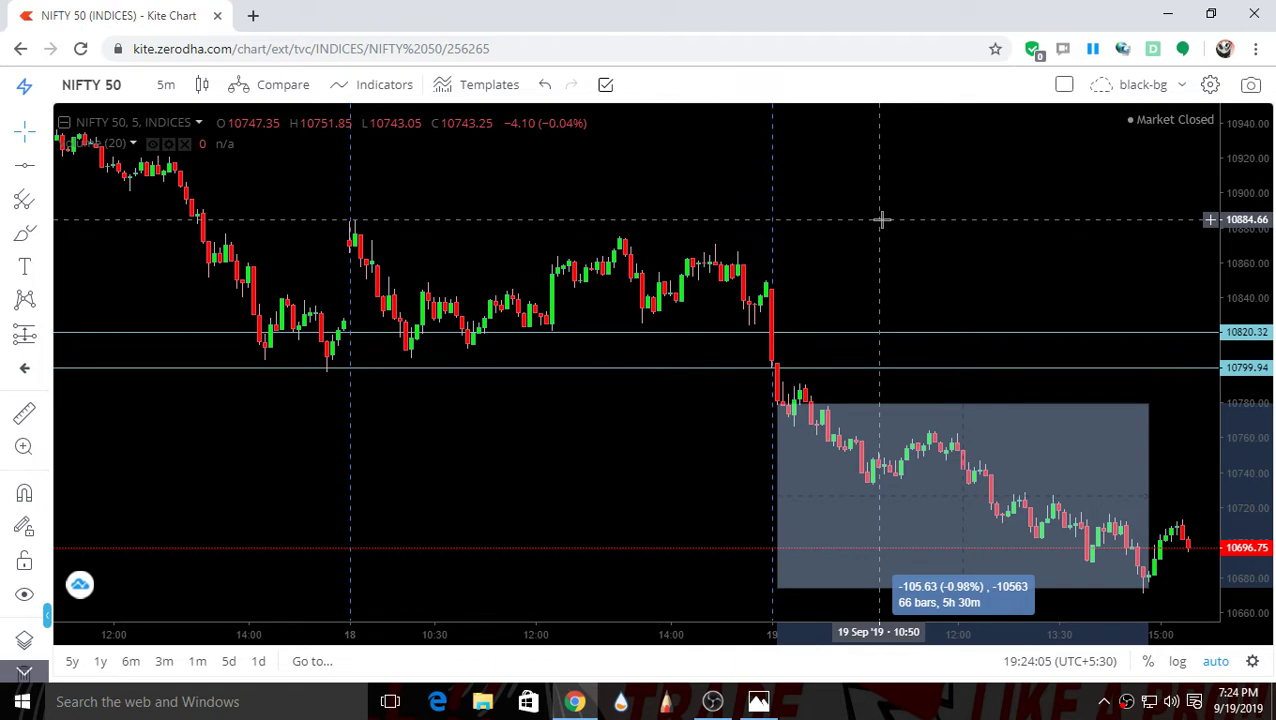
{"action": "left_click", "coordinate": [825, 246]}
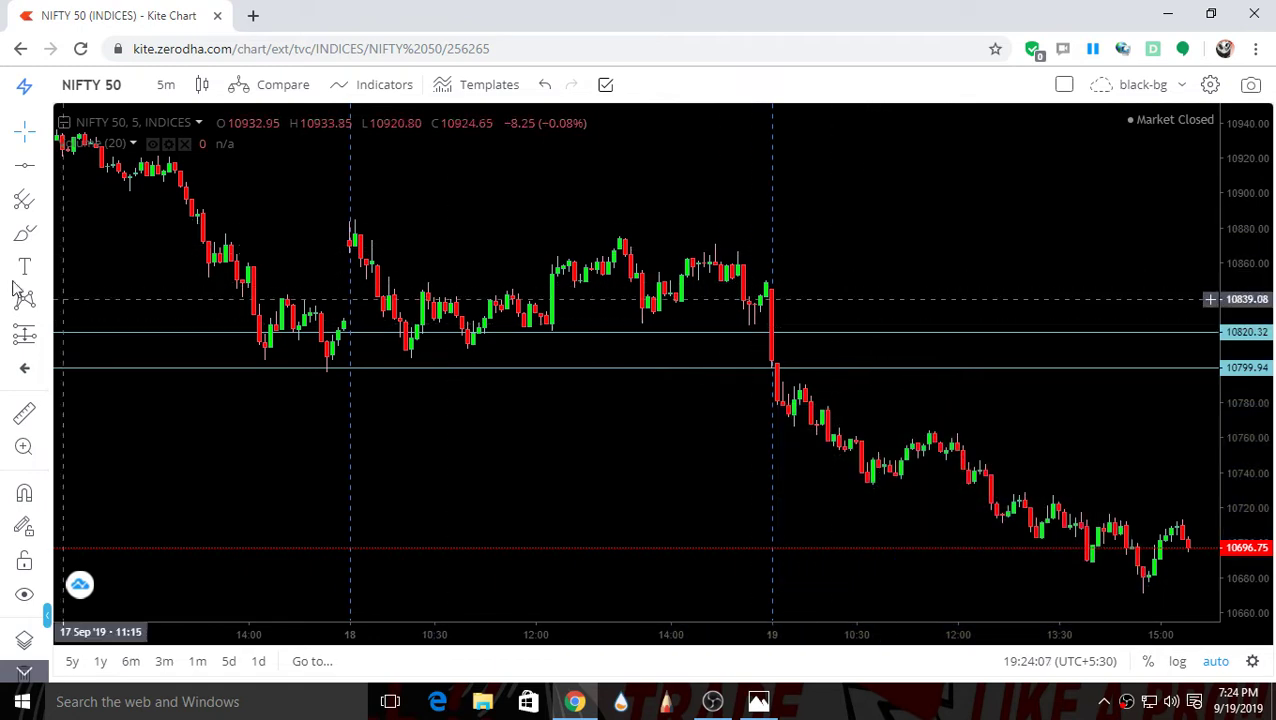
- Add the text "100*75=7500" above the 19 Sep candles and return to the Cross cursor
{"action": "left_click", "coordinate": [43, 273]}
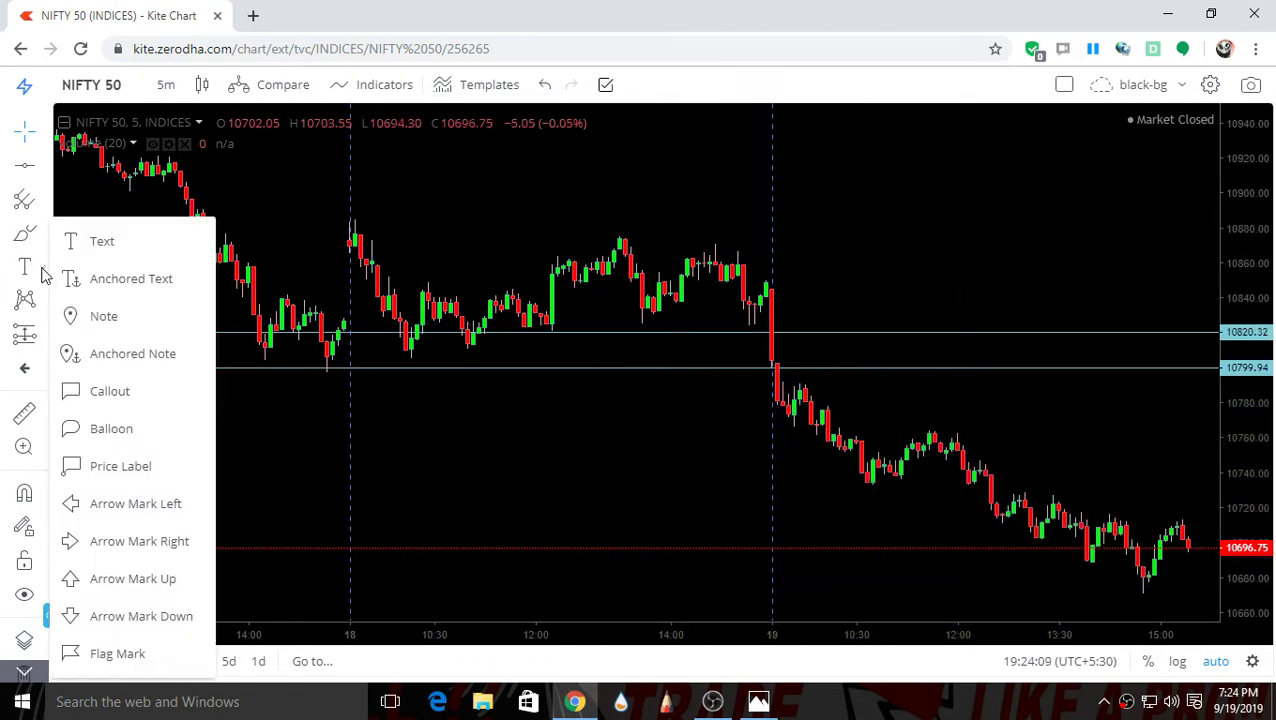
{"action": "left_click", "coordinate": [103, 245]}
{"action": "left_click", "coordinate": [846, 158]}
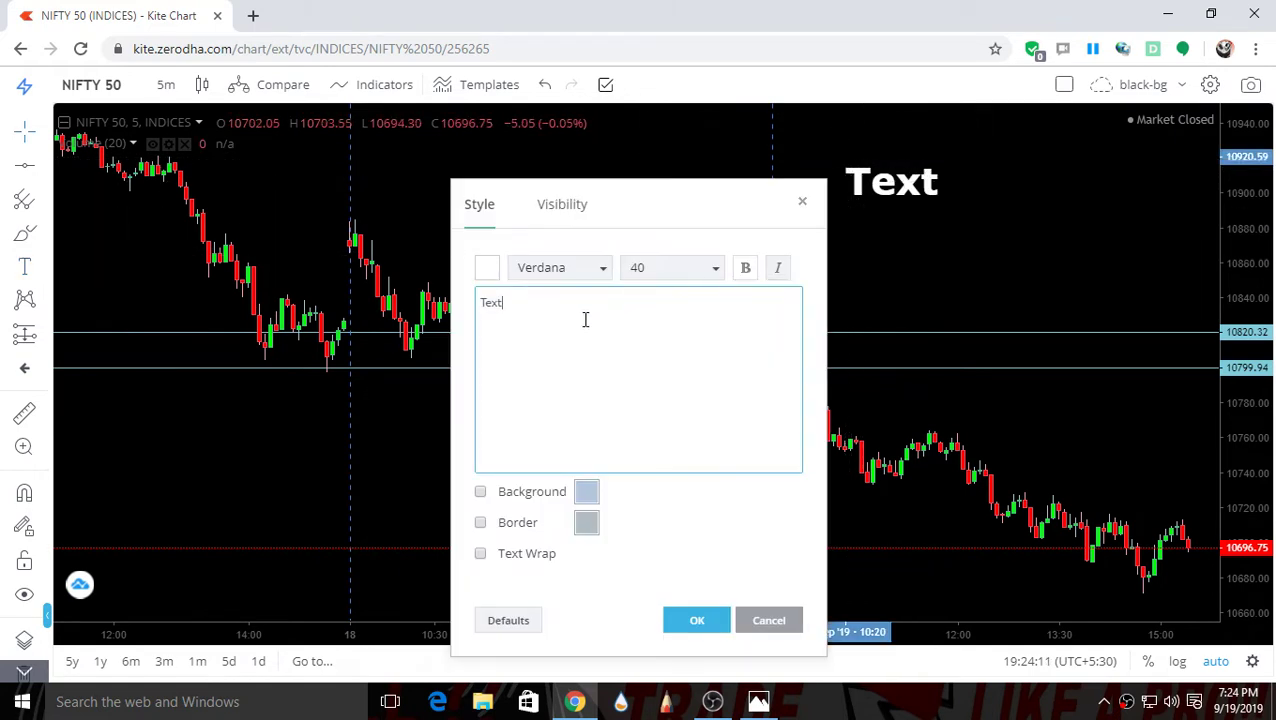
{"action": "type", "text": "100"}
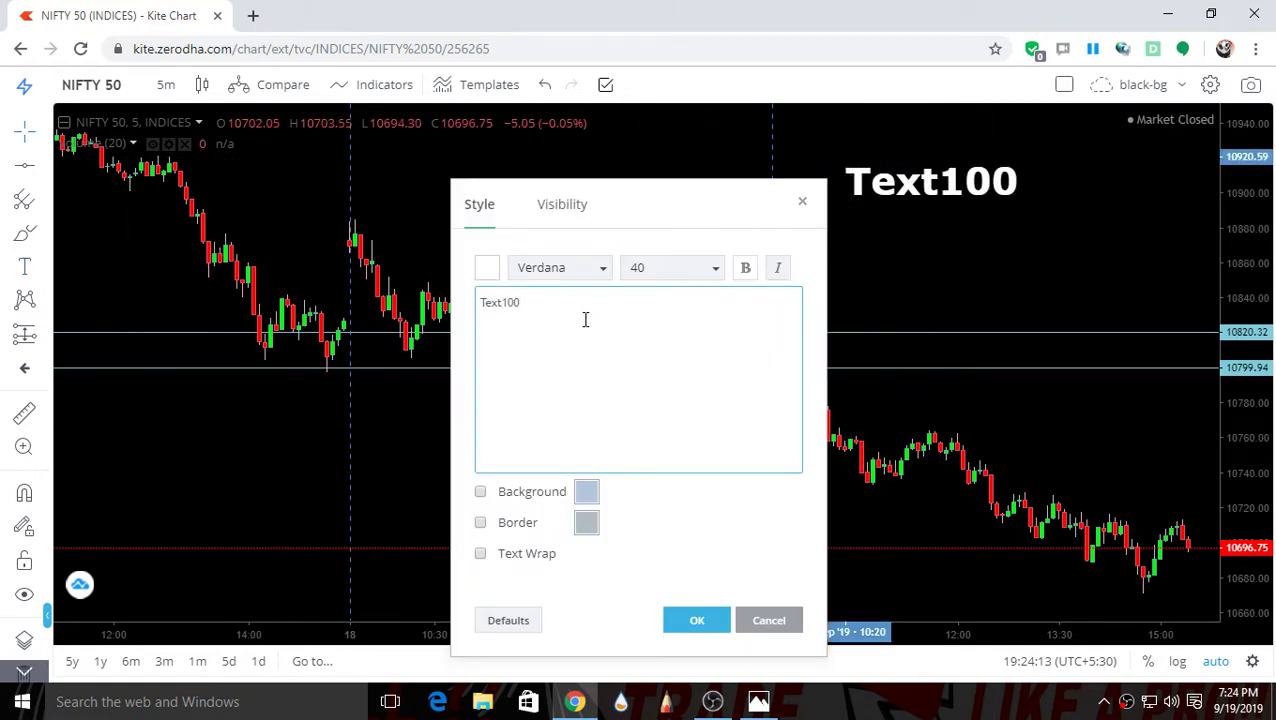
{"action": "key", "text": "ctrl+a"}
{"action": "key", "text": "BackSpace"}
{"action": "type", "text": "100"}
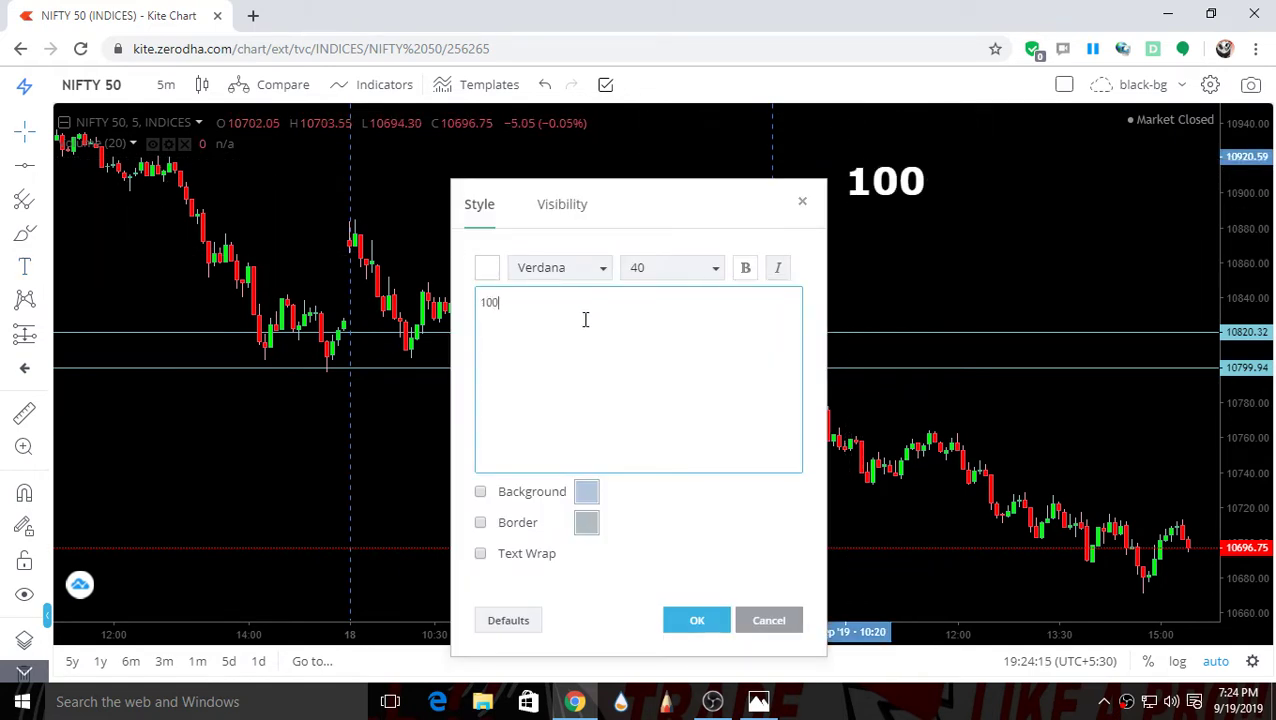
{"action": "type", "text": "*75=750"}
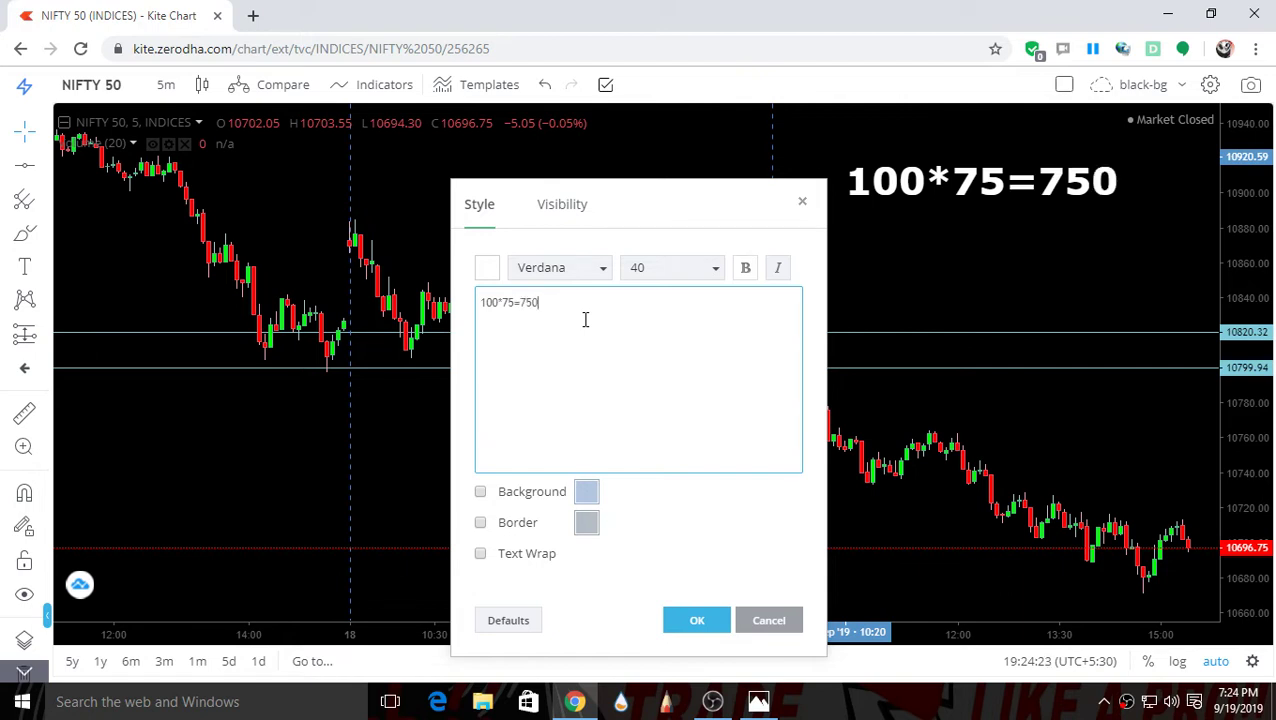
{"action": "type", "text": "0"}
{"action": "left_click_drag", "start_coordinate": [624, 211], "coordinate": [449, 177]}
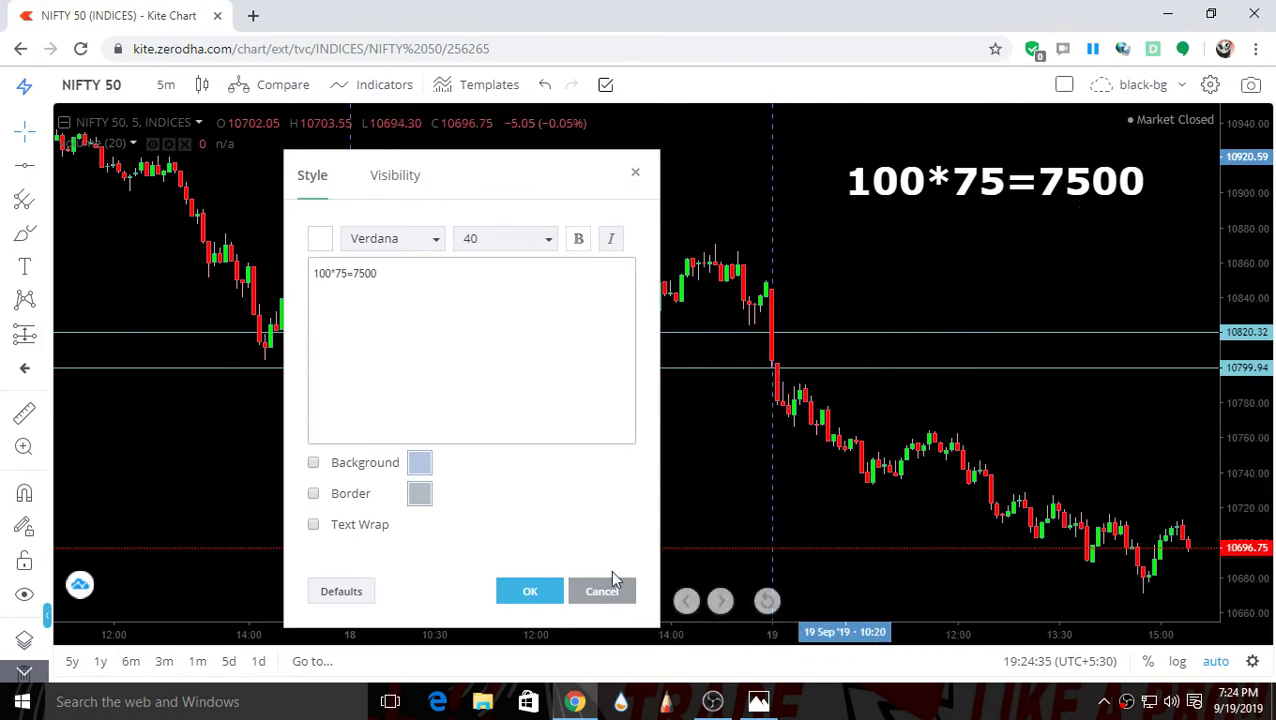
{"action": "left_click", "coordinate": [531, 591]}
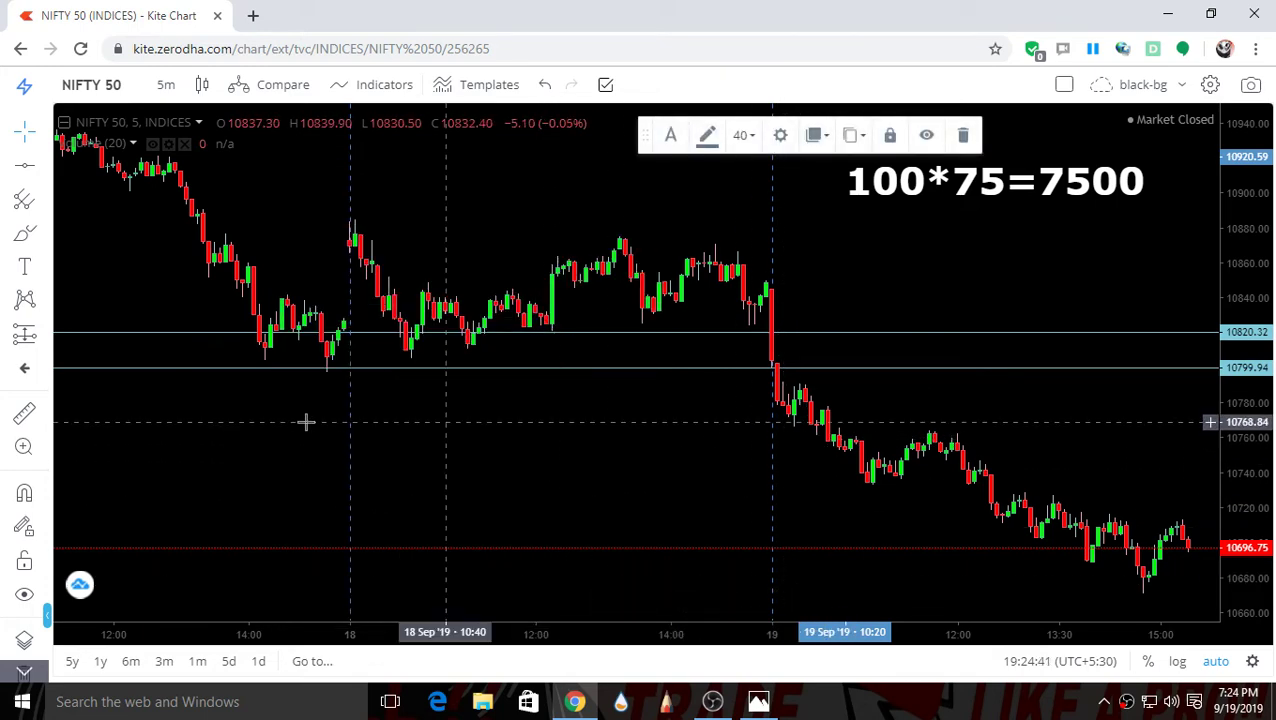
{"action": "left_click", "coordinate": [33, 141]}
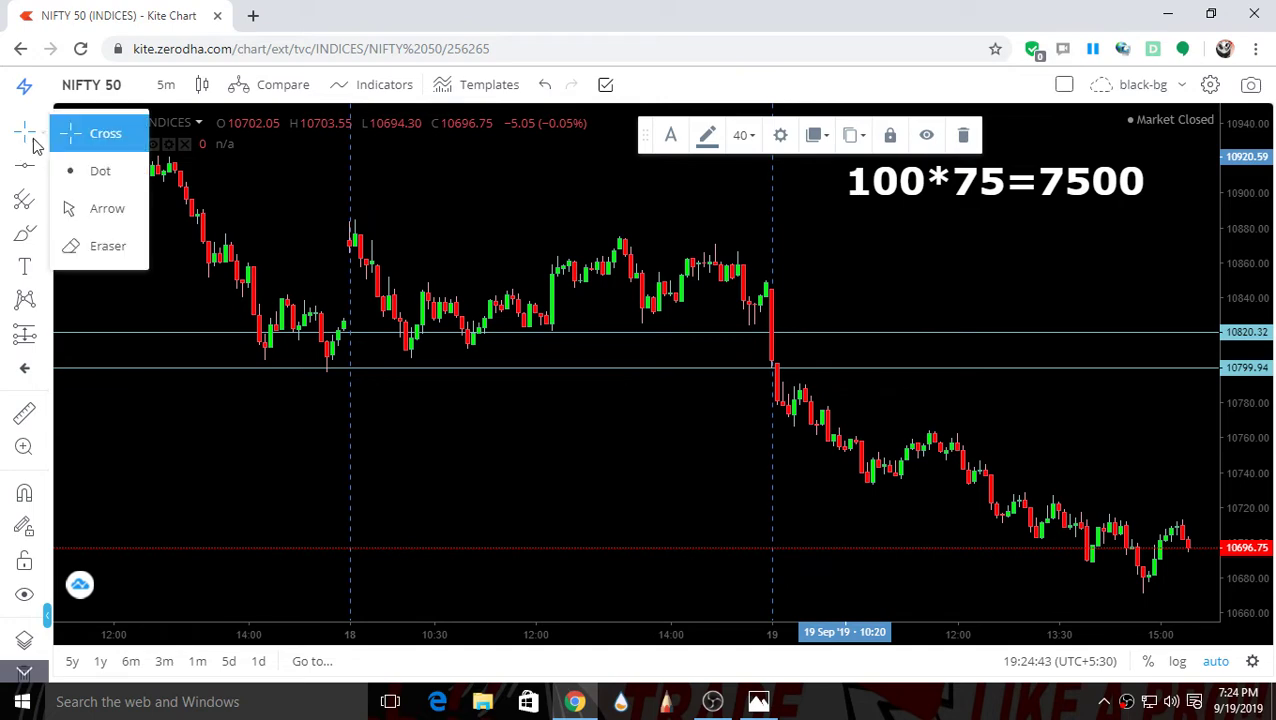
{"action": "left_click", "coordinate": [105, 133]}
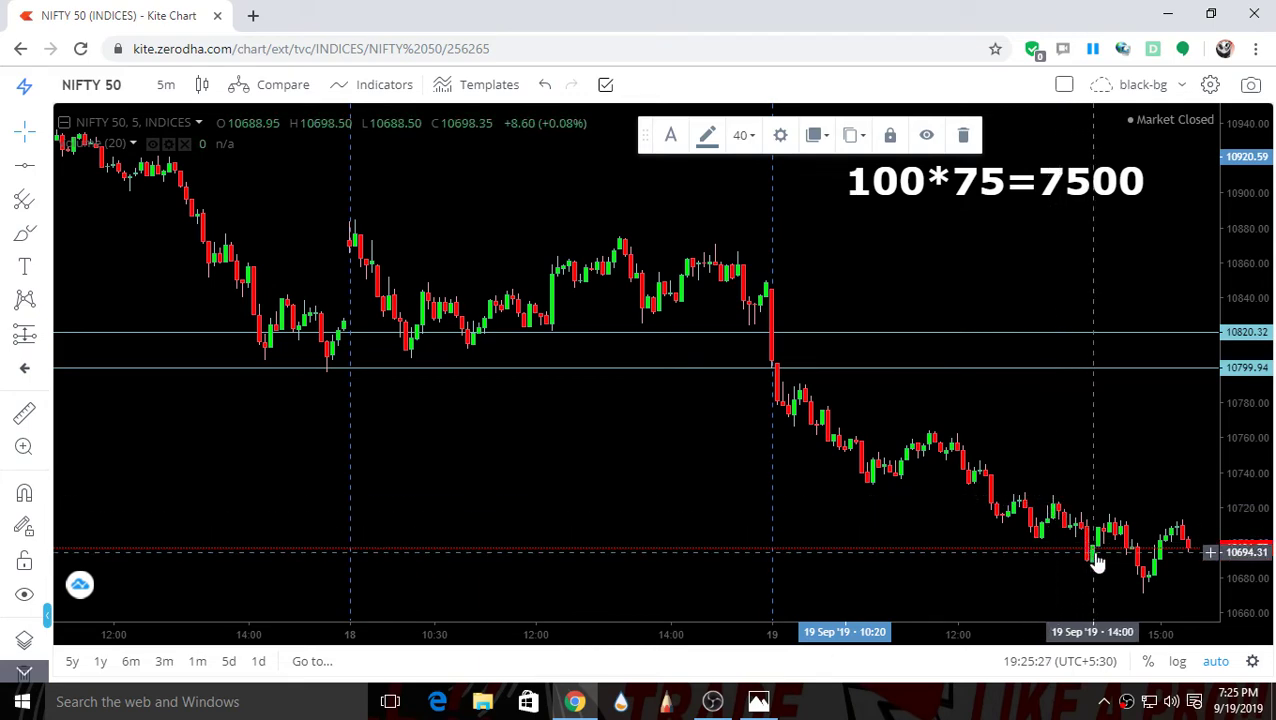
- Set the Brush colour to white, trace the 19 Sep price swings down to the day's low, and circle the midday peak
{"action": "left_click", "coordinate": [28, 235]}
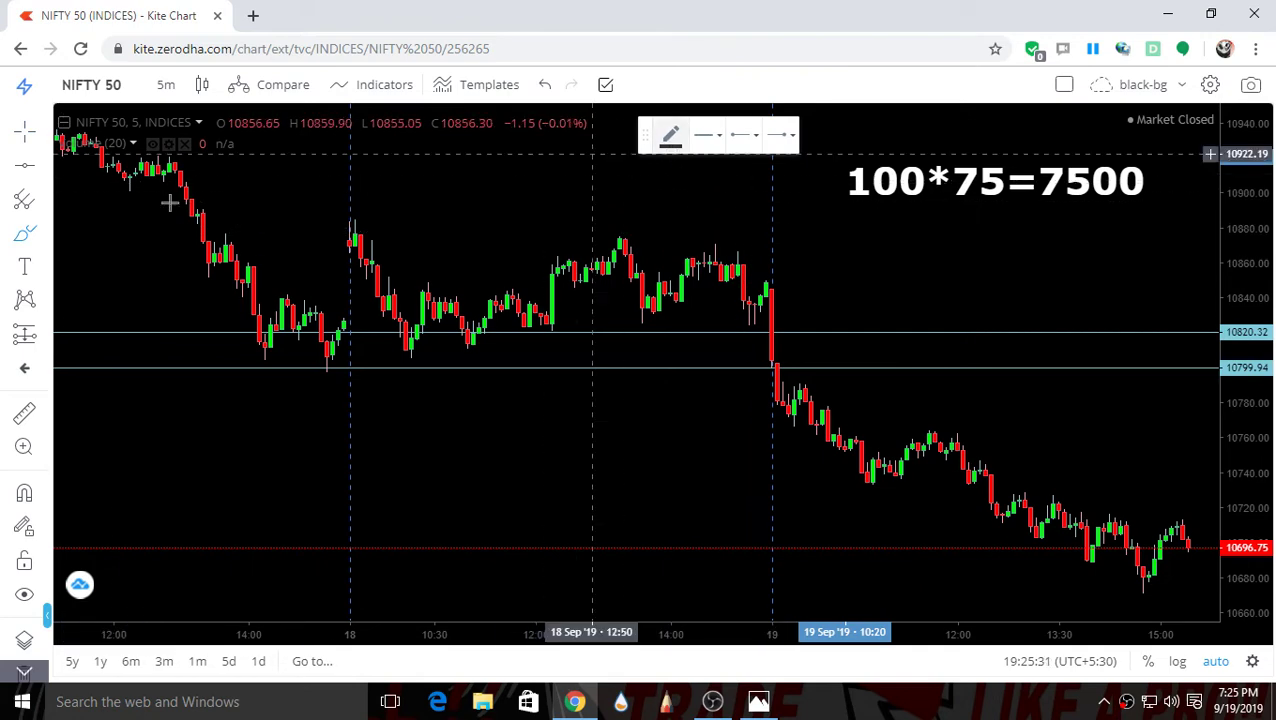
{"action": "left_click", "coordinate": [670, 145]}
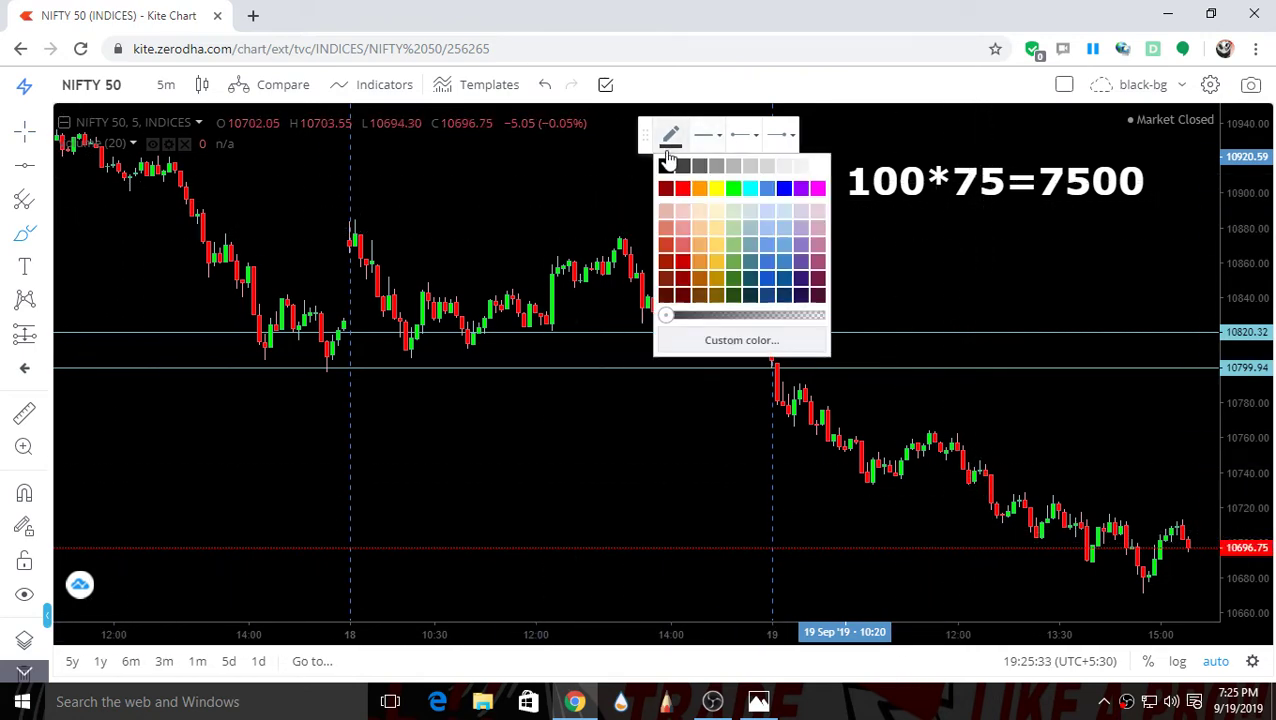
{"action": "left_click", "coordinate": [817, 166]}
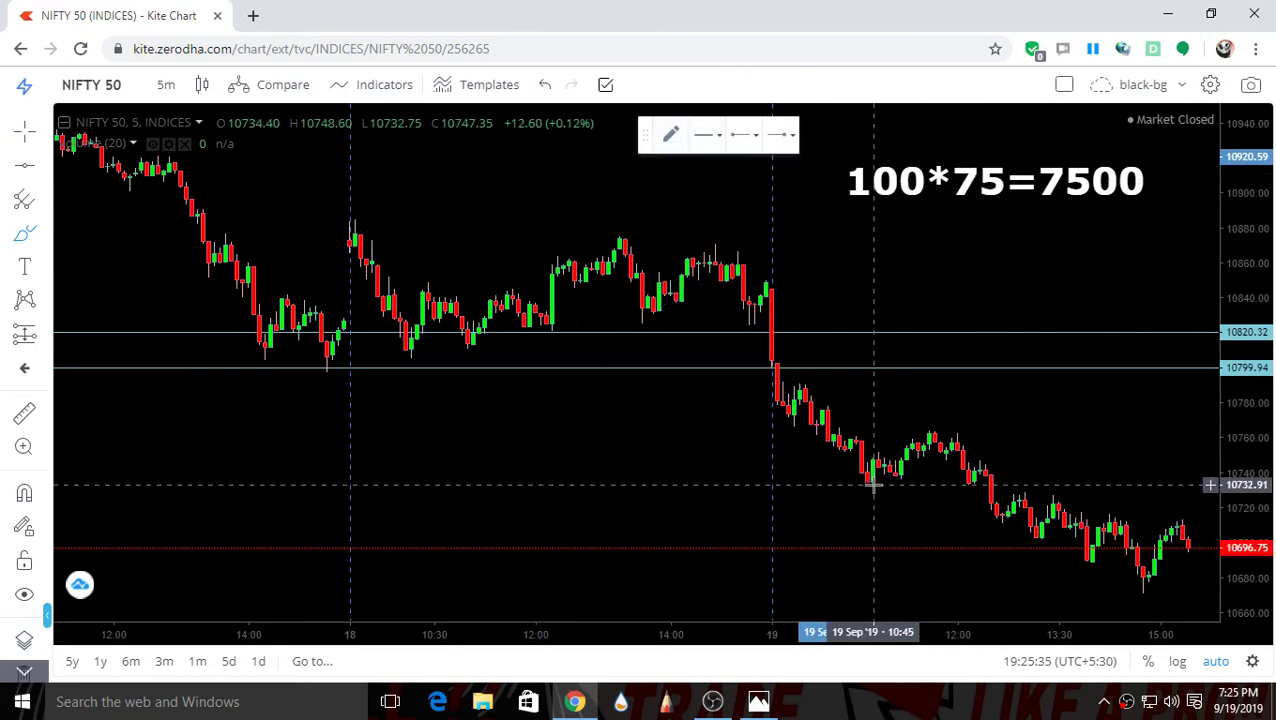
{"action": "left_click_drag", "start_coordinate": [766, 293], "coordinate": [866, 489]}
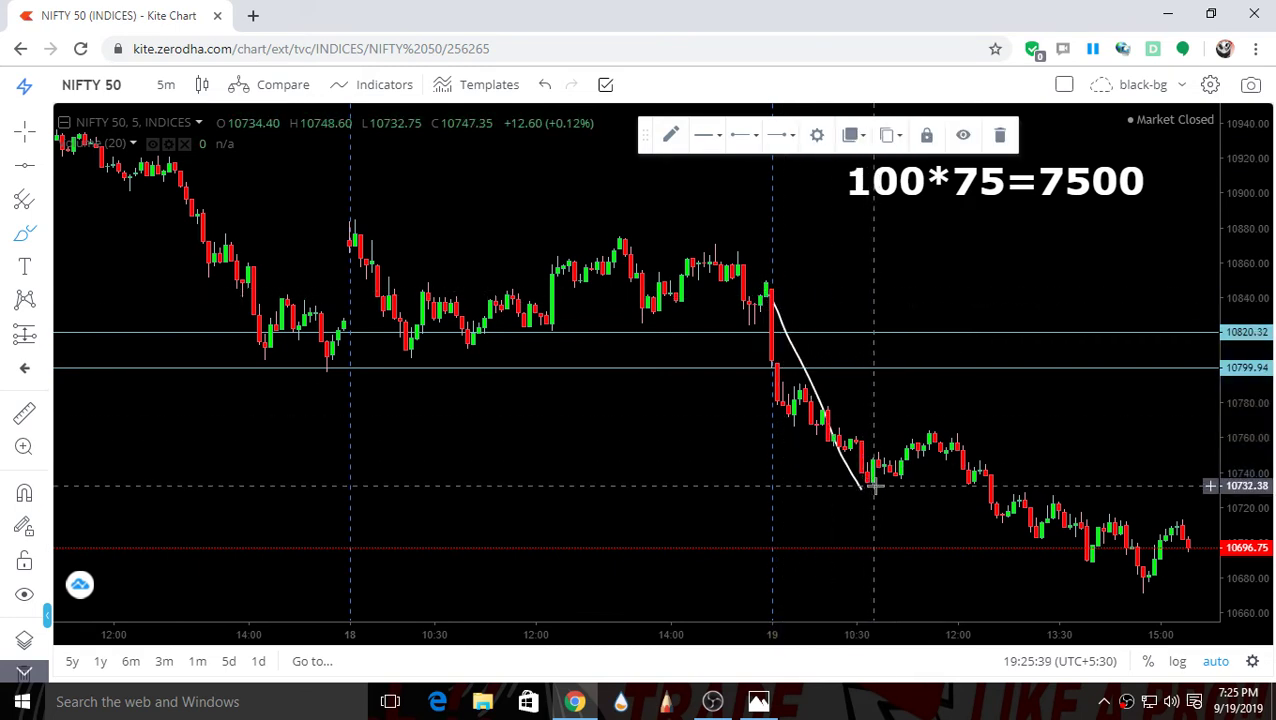
{"action": "mouse_move", "coordinate": [873, 487]}
{"action": "left_mouse_down"}
{"action": "mouse_move", "coordinate": [940, 421]}
{"action": "mouse_move", "coordinate": [952, 458]}
{"action": "mouse_move", "coordinate": [978, 432]}
{"action": "mouse_move", "coordinate": [946, 416]}
{"action": "mouse_move", "coordinate": [934, 418]}
{"action": "mouse_move", "coordinate": [990, 512]}
{"action": "mouse_move", "coordinate": [1000, 520]}
{"action": "mouse_move", "coordinate": [1021, 494]}
{"action": "mouse_move", "coordinate": [1036, 533]}
{"action": "mouse_move", "coordinate": [1059, 500]}
{"action": "mouse_move", "coordinate": [1084, 553]}
{"action": "mouse_move", "coordinate": [1108, 517]}
{"action": "mouse_move", "coordinate": [1143, 585]}
{"action": "left_mouse_up"}
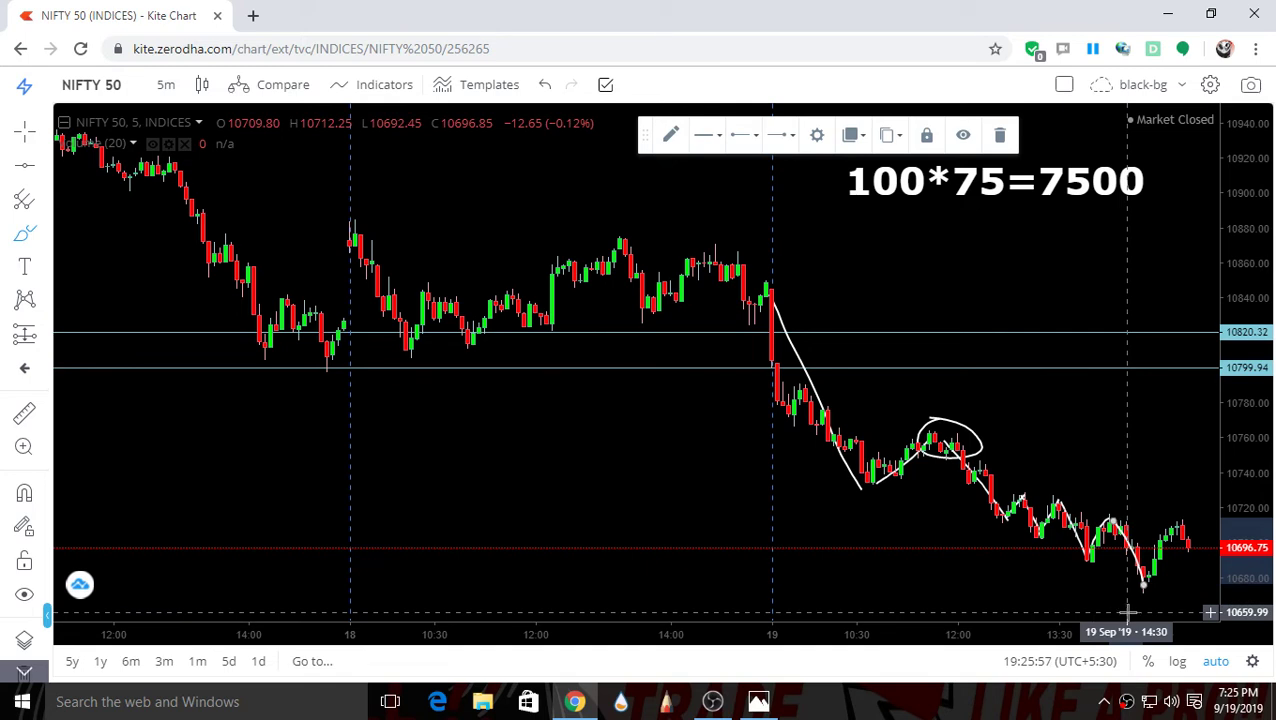
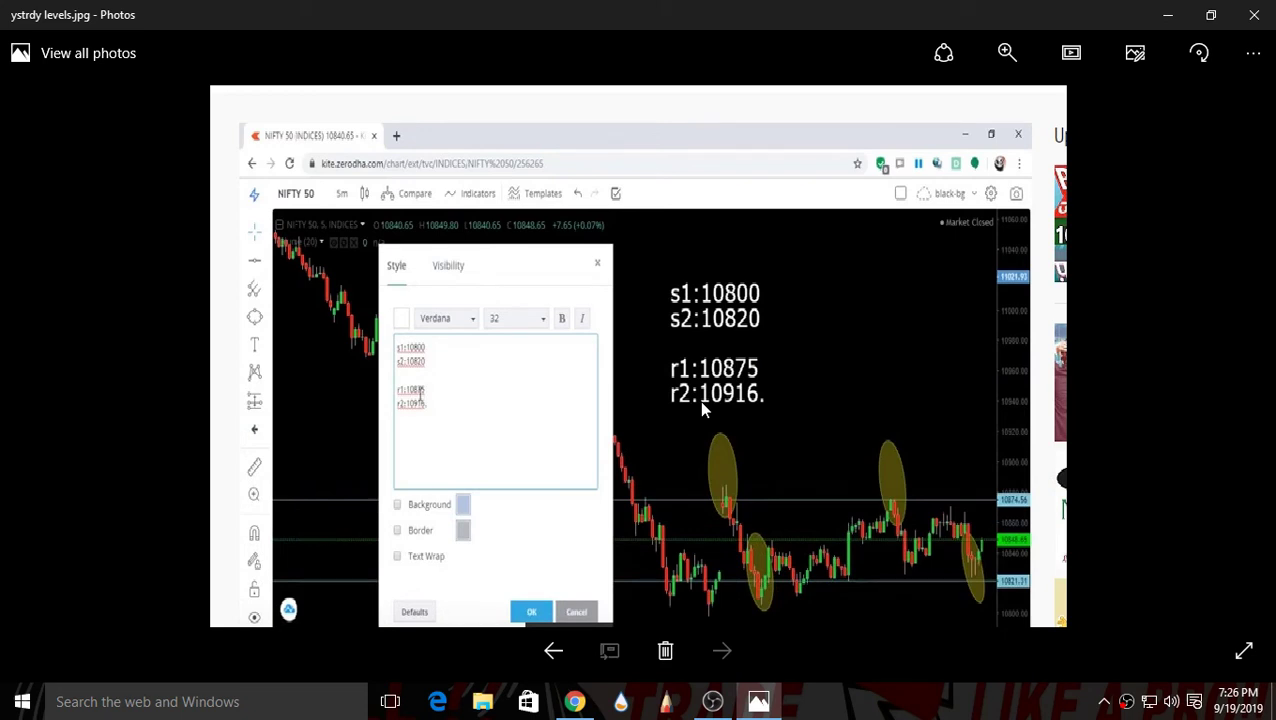
- Close the levels image, return to the NIFTY 50 chart in Chrome and remove all its drawings
{"action": "left_click", "coordinate": [1254, 15]}
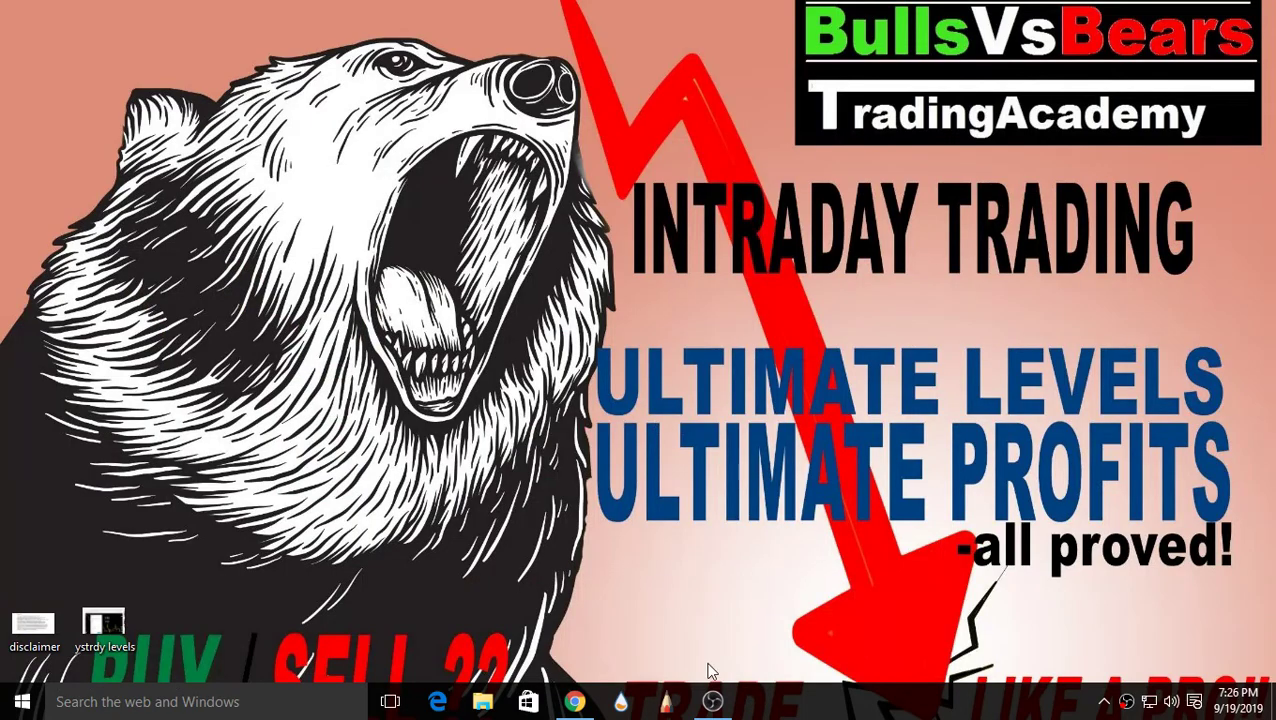
{"action": "left_click", "coordinate": [577, 704]}
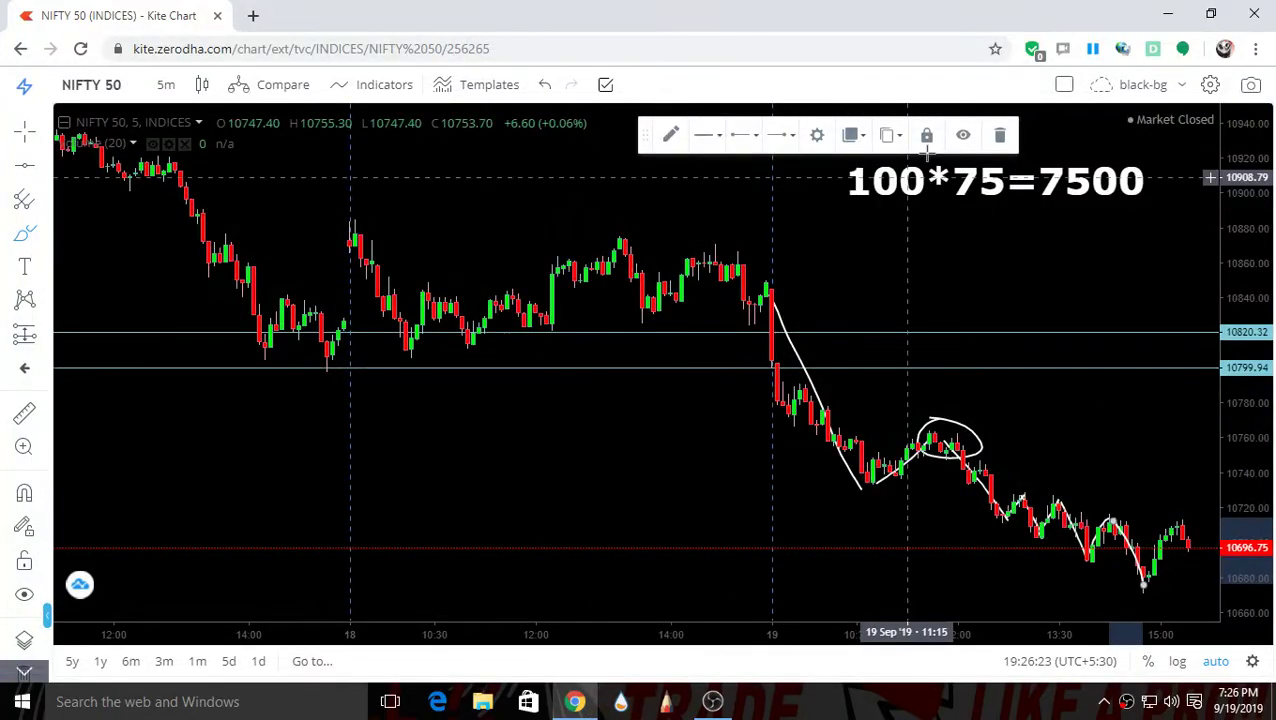
{"action": "left_click", "coordinate": [24, 670]}
{"action": "left_click", "coordinate": [24, 665]}
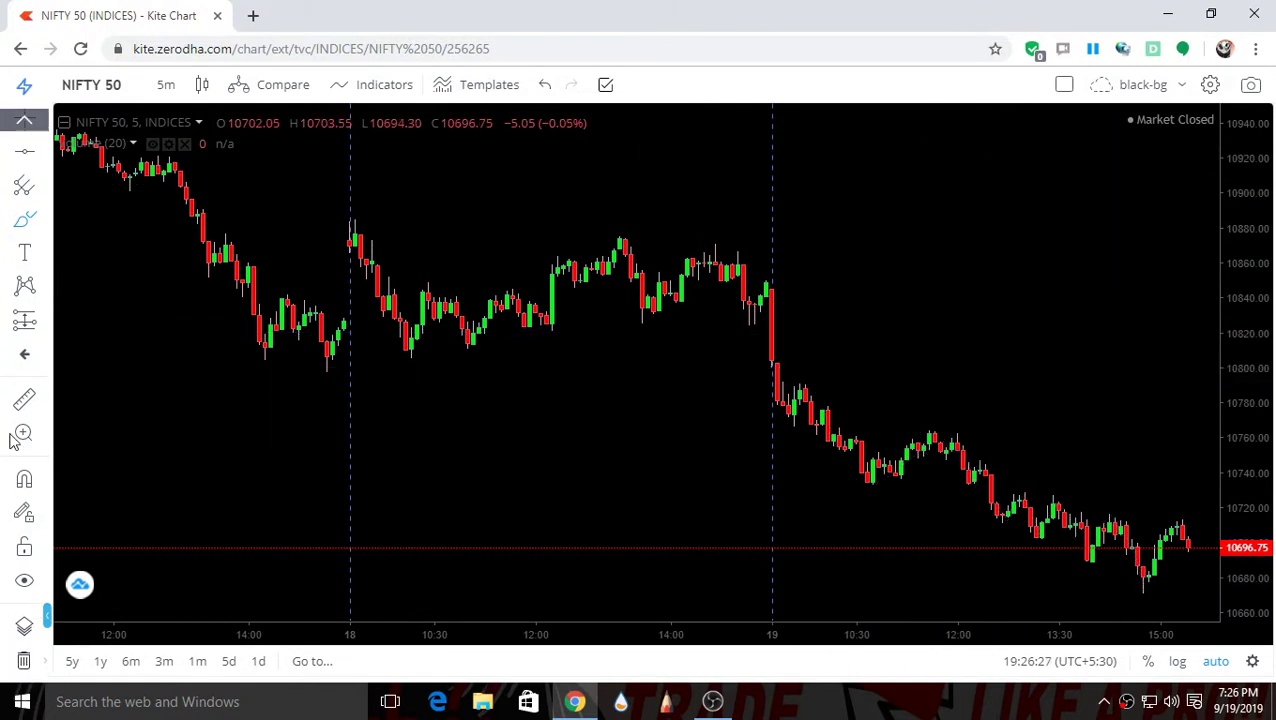
- Add the text "resistance" above the 19 Sep candles and move it to the start of that day
{"action": "left_click", "coordinate": [22, 250]}
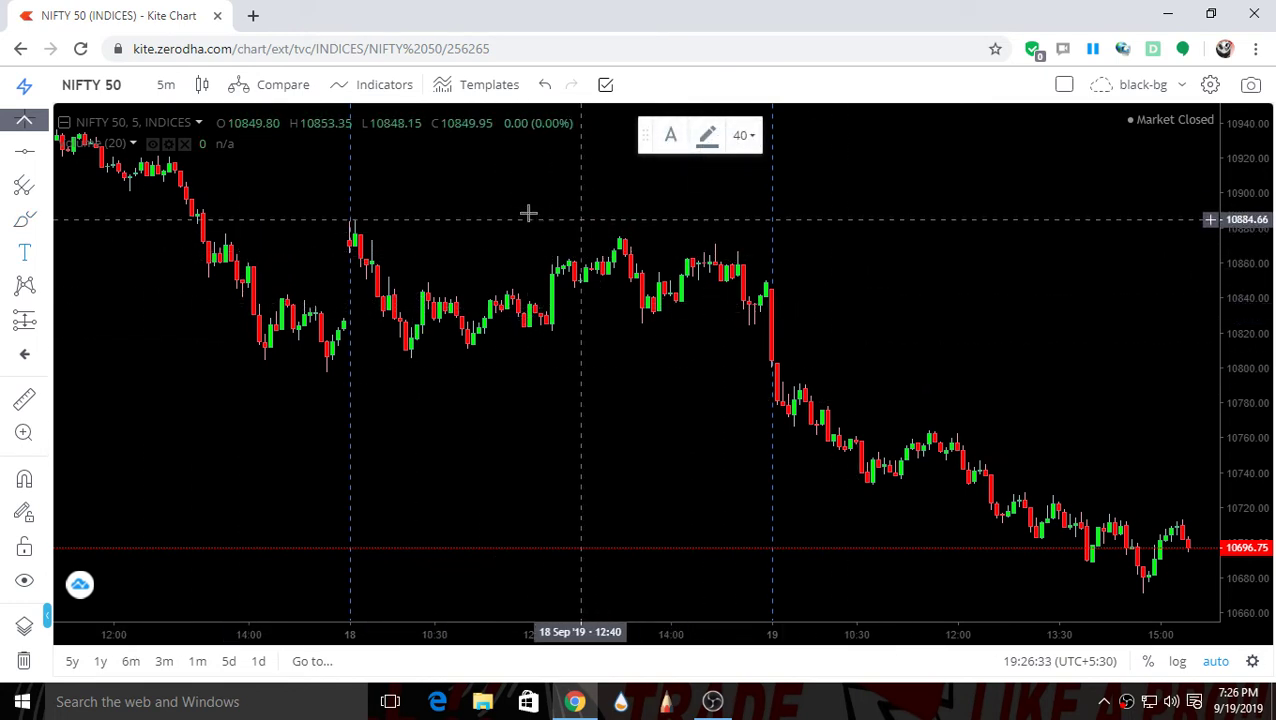
{"action": "left_click", "coordinate": [994, 206]}
{"action": "left_click_drag", "start_coordinate": [652, 208], "coordinate": [614, 193]}
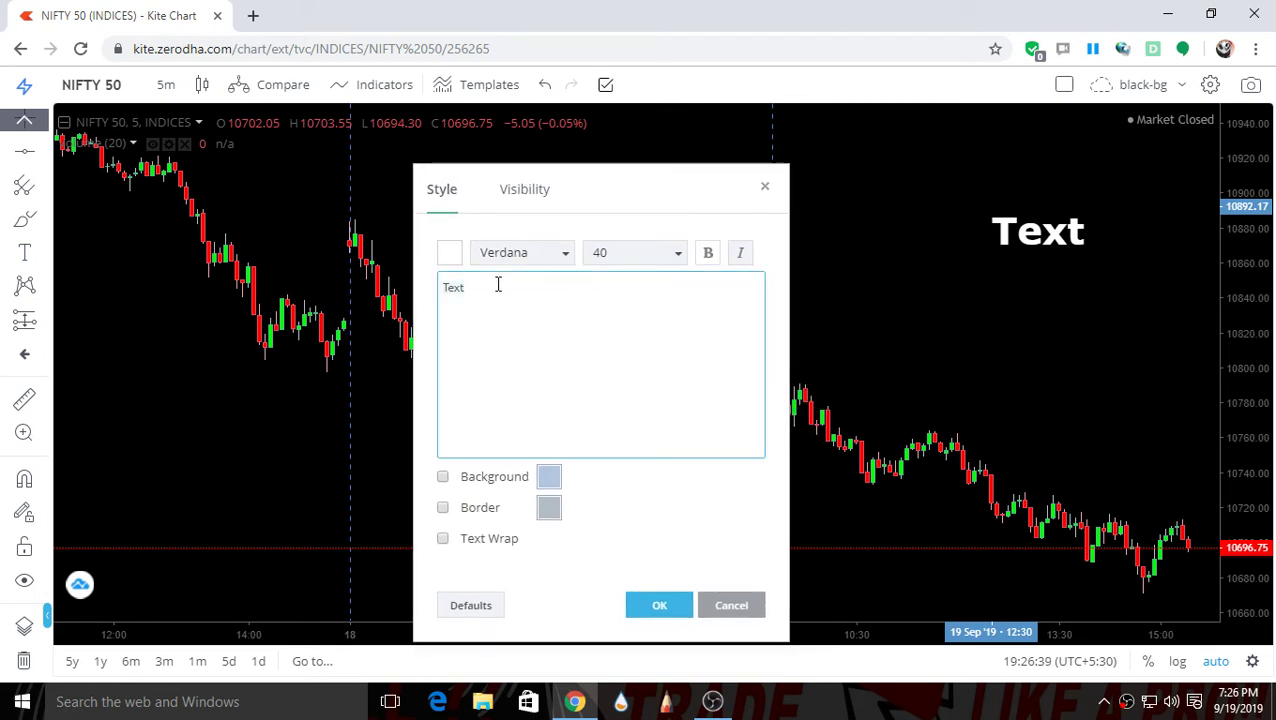
{"action": "type", "text": "resistance"}
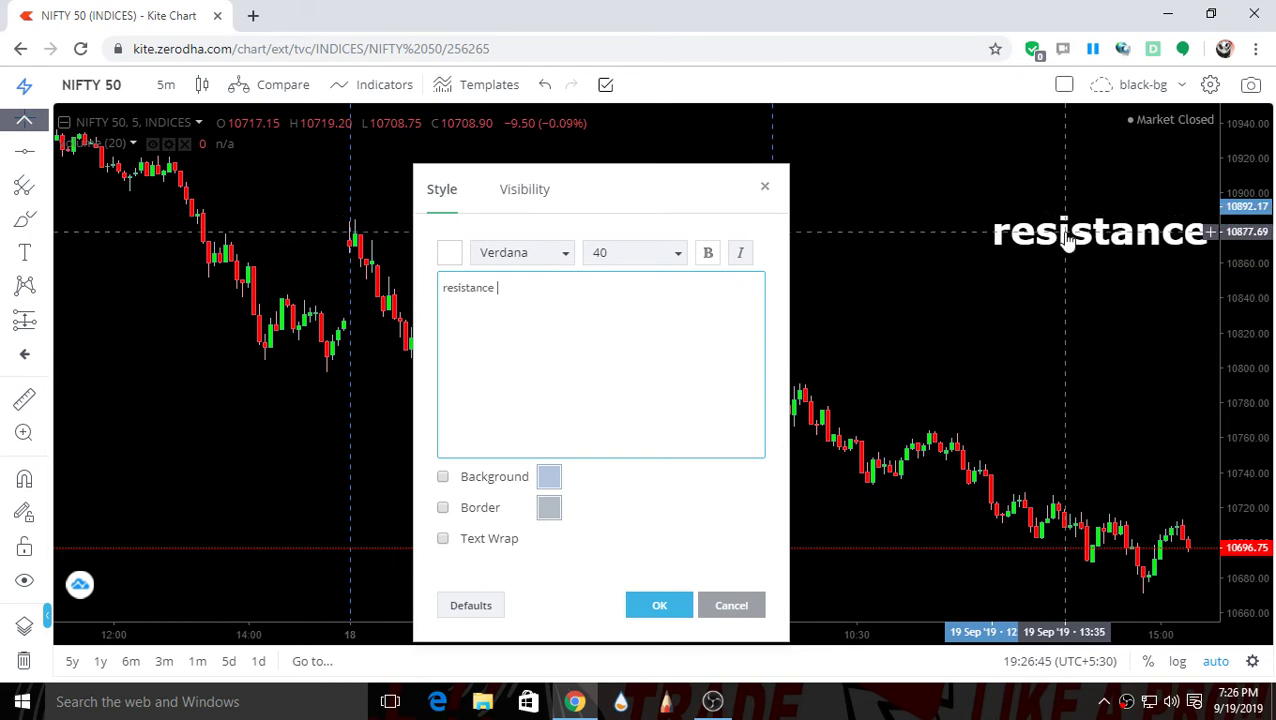
{"action": "left_click_drag", "start_coordinate": [1068, 240], "coordinate": [835, 236]}
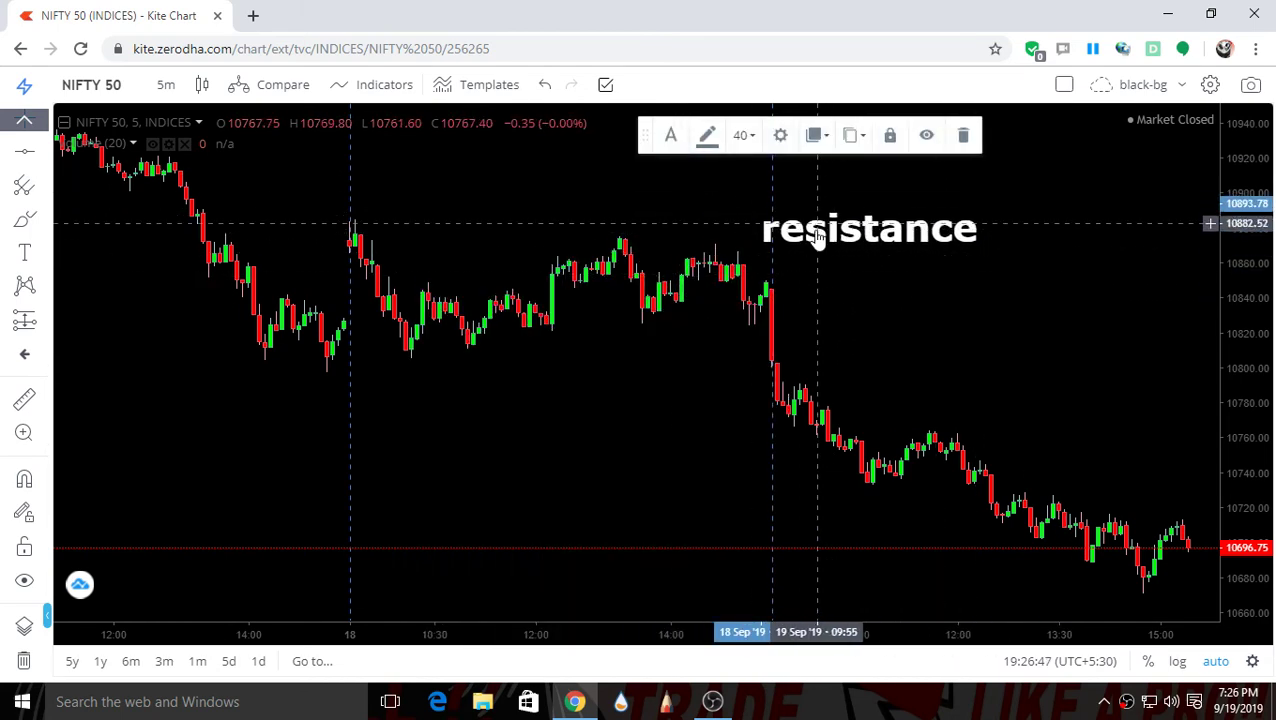
- Reopen the text label for editing, change its heading to "resistances" and list 10732 and 10800 on separate lines below
{"action": "double_click", "coordinate": [816, 234]}
{"action": "left_click_drag", "start_coordinate": [894, 105], "coordinate": [369, 232]}
{"action": "left_click", "coordinate": [390, 311]}
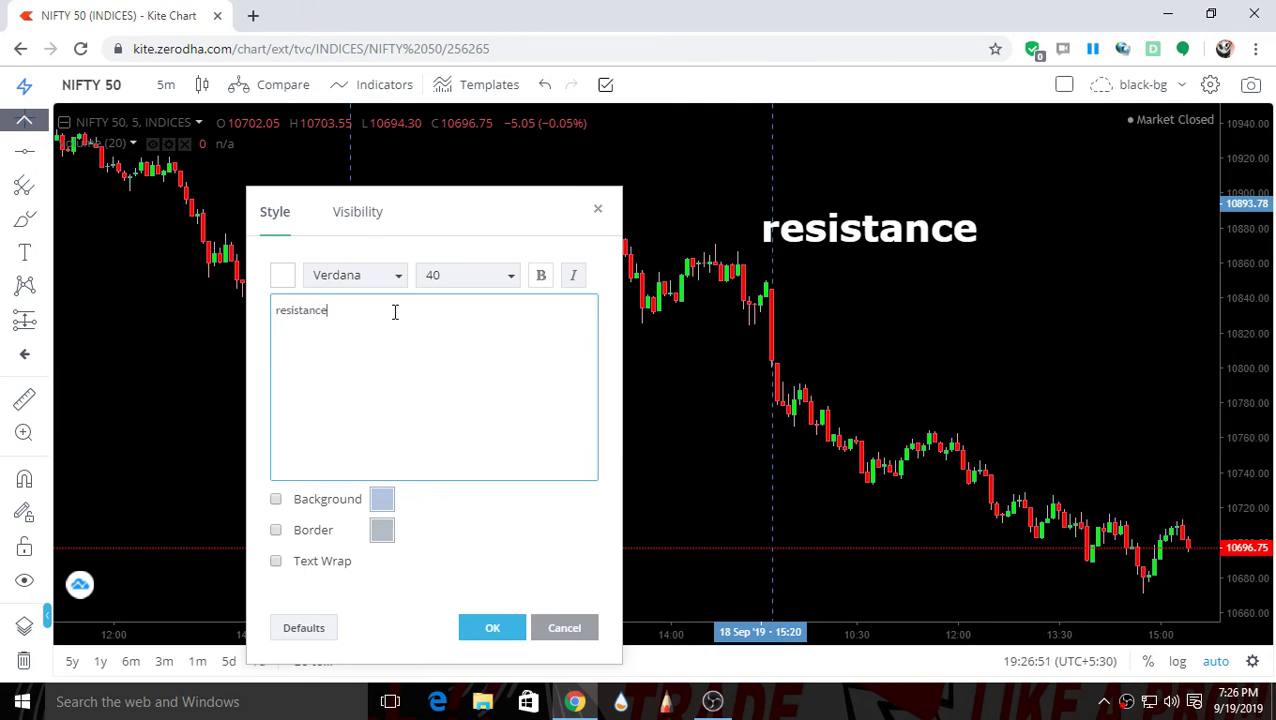
{"action": "type", "text": "s "}
{"action": "type", "text": "10"}
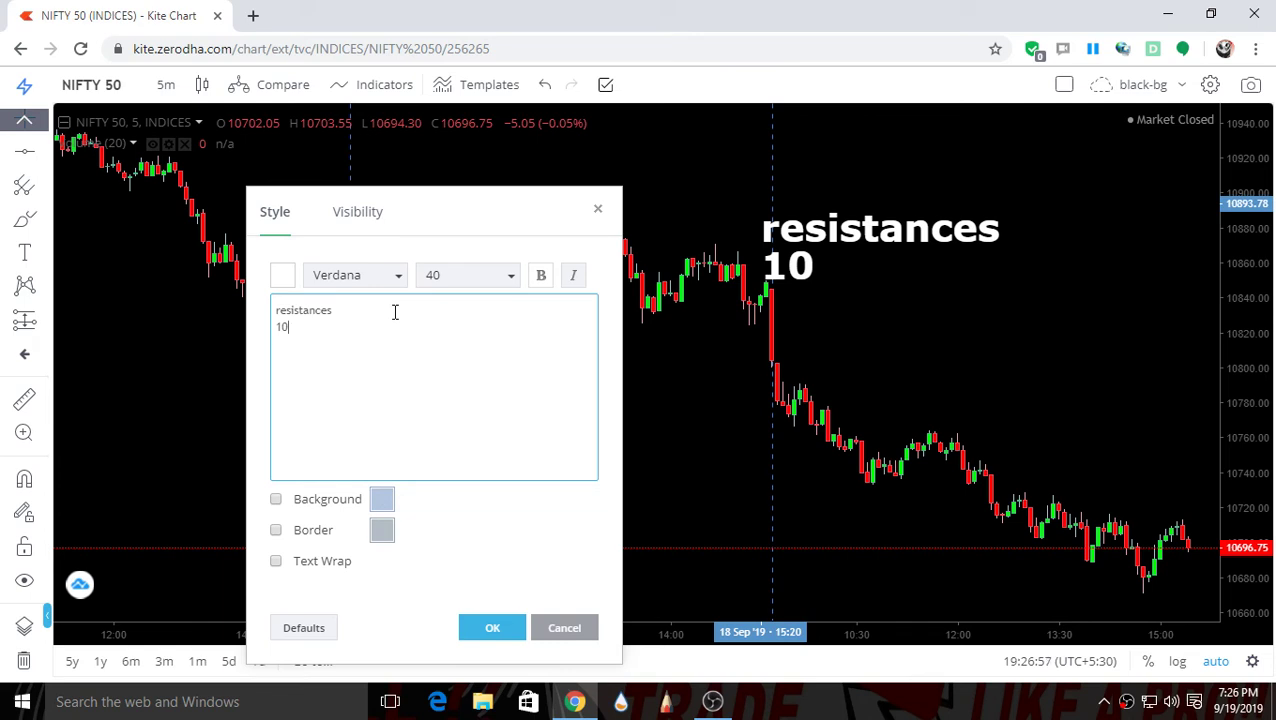
{"action": "type", "text": "73"}
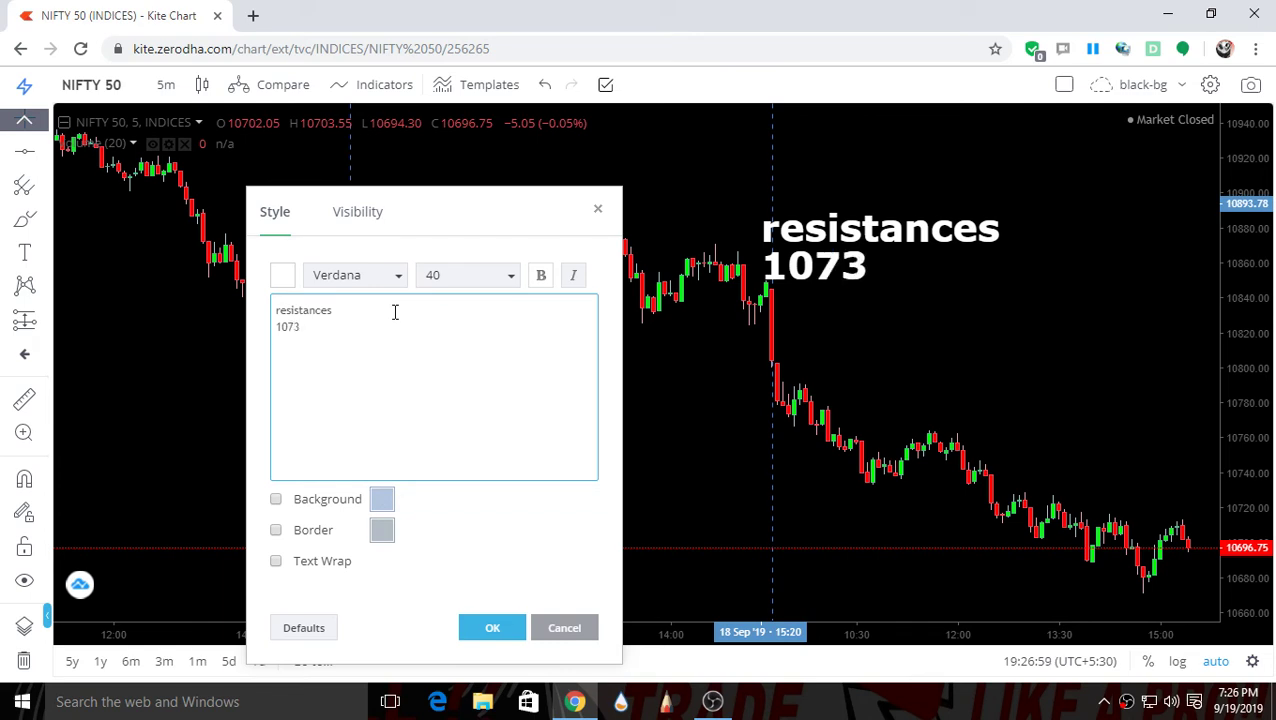
{"action": "type", "text": "2 "}
{"action": "type", "text": "10800"}
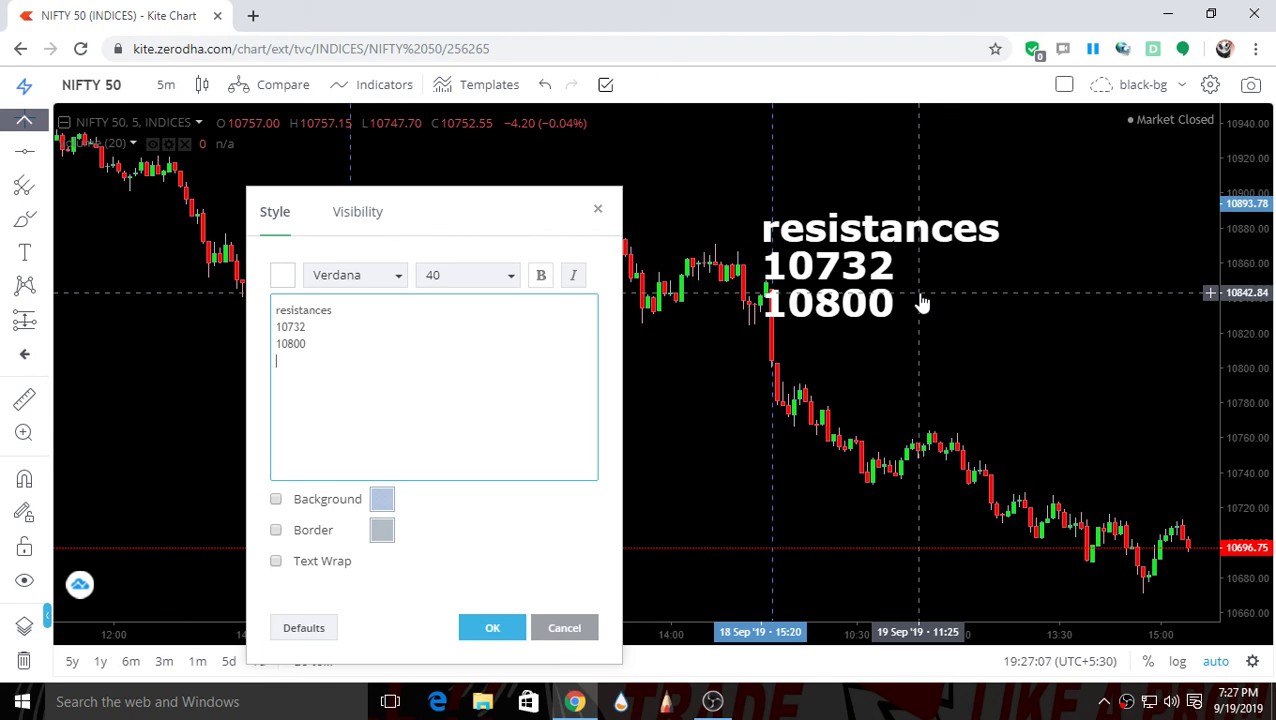
- Add the heading "supports" under the resistance levels in the label, with 10690 and 10655 on separate lines below
{"action": "type", "text": "supports"}
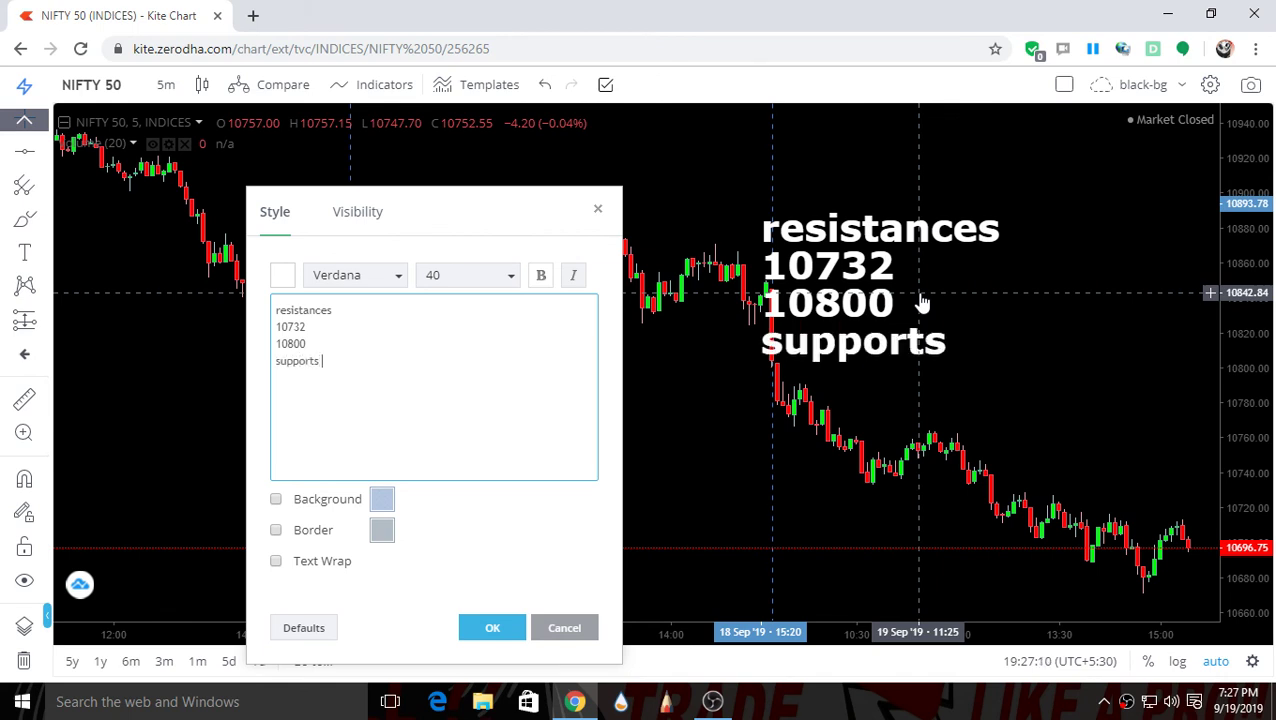
{"action": "key", "text": "Return"}
{"action": "type", "text": "106"}
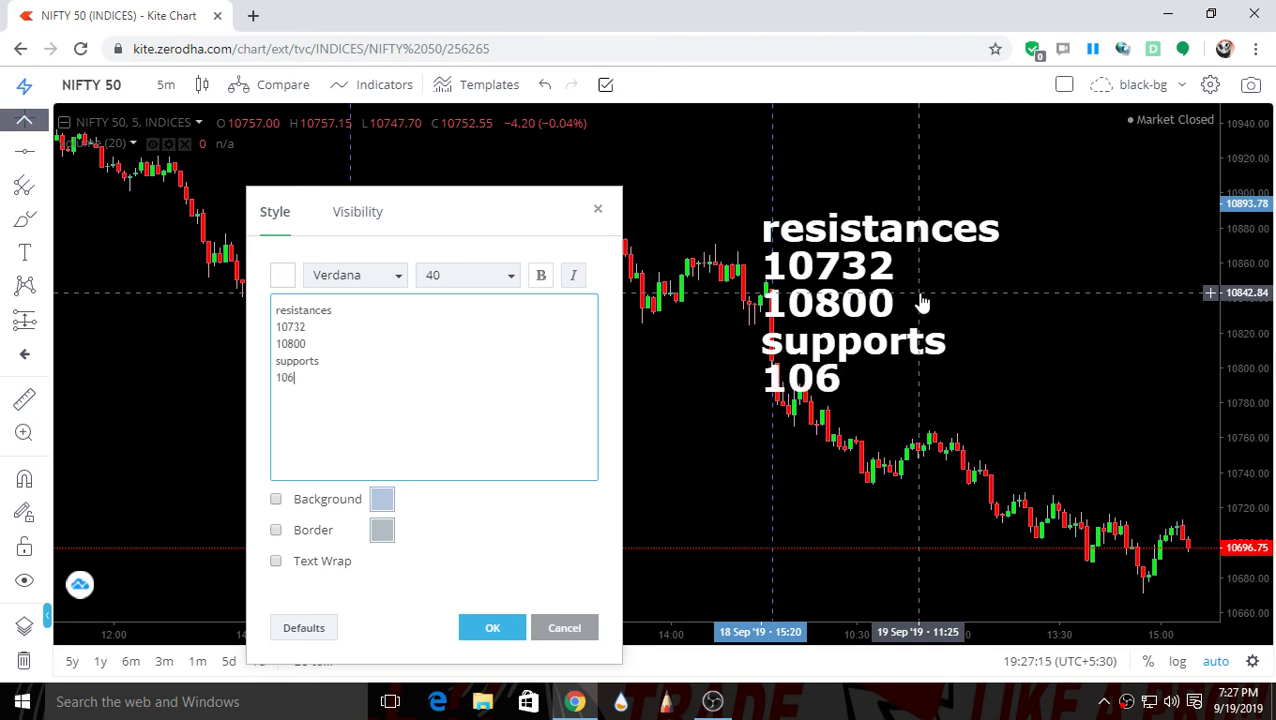
{"action": "type", "text": "90"}
{"action": "key", "text": "Return"}
{"action": "type", "text": "10"}
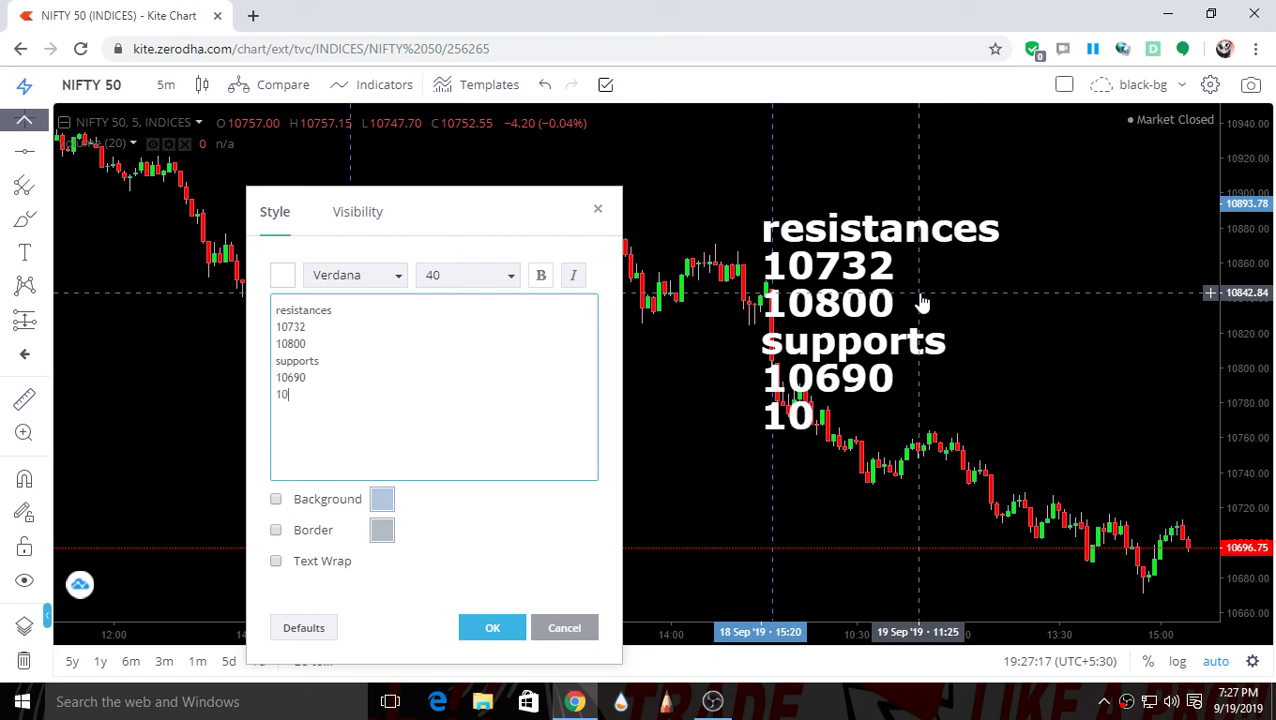
{"action": "type", "text": "655"}
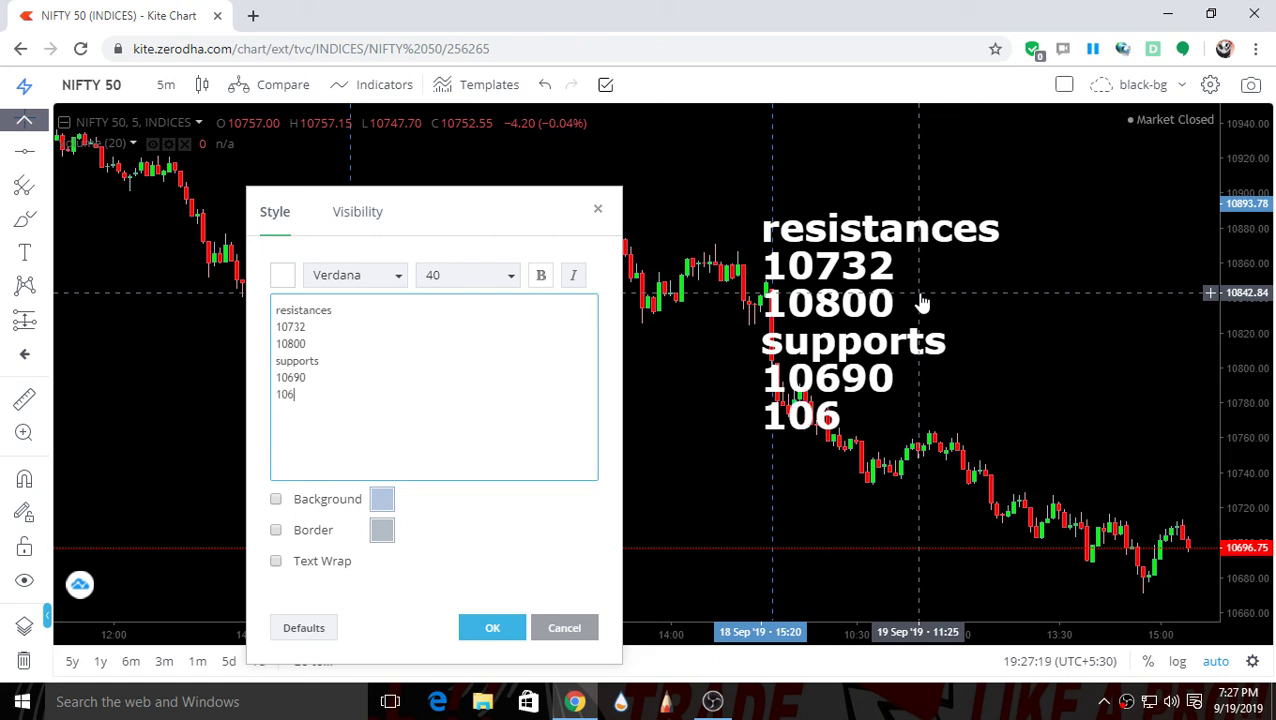